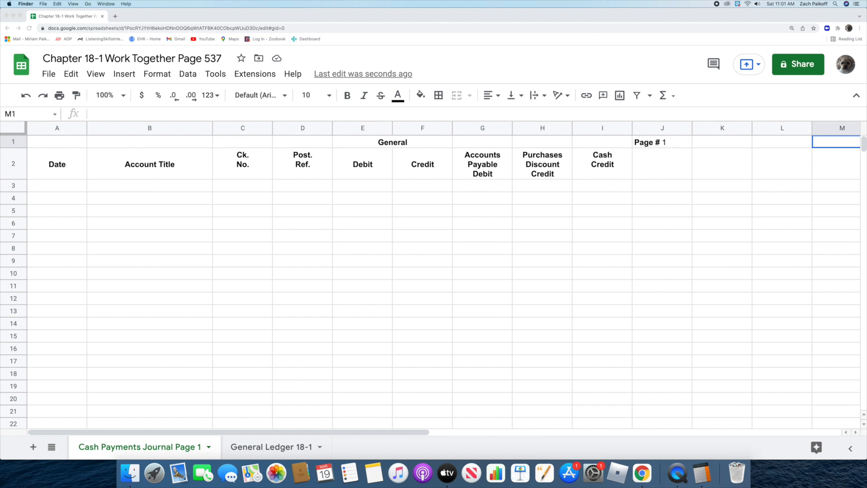
Step: Enter the date Jan. 3, 2022 in the first entry row of the cash payments journal, cell A3
left_click(58, 185)
type("J")
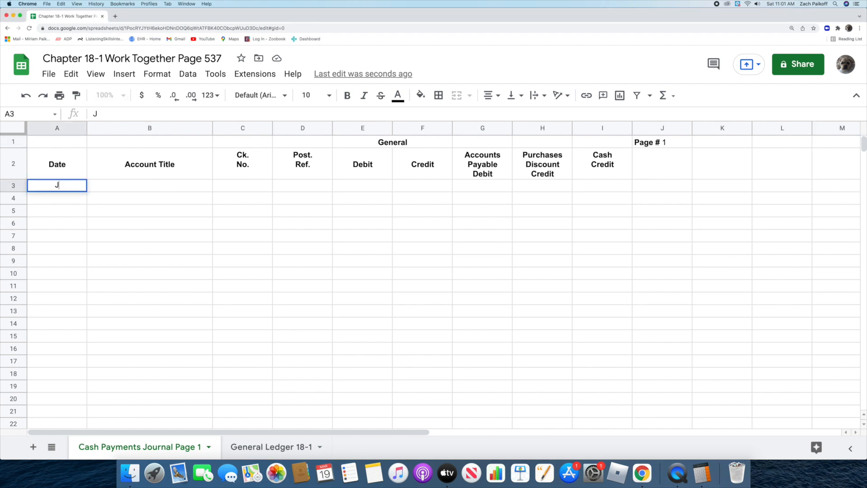
type("an. 3, 2022")
key("Return")
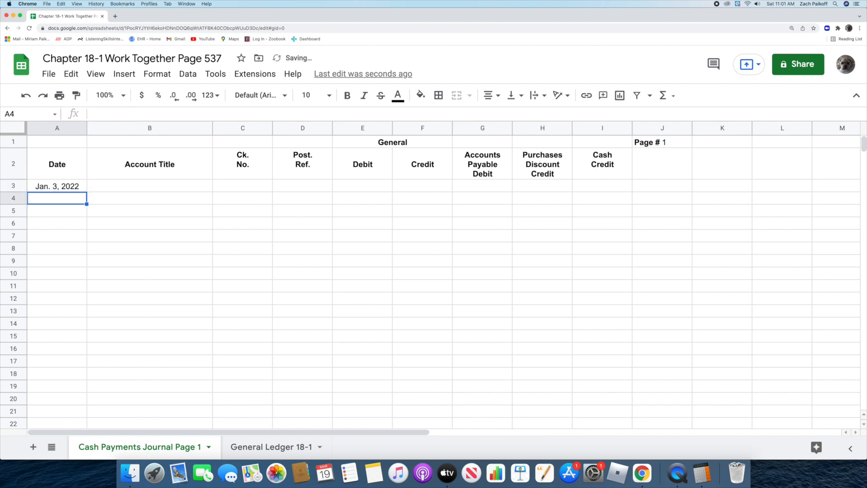
Step: Fill in the Jan. 3 entry's account title as Store Equipment and its check number as 142
left_click(120, 187)
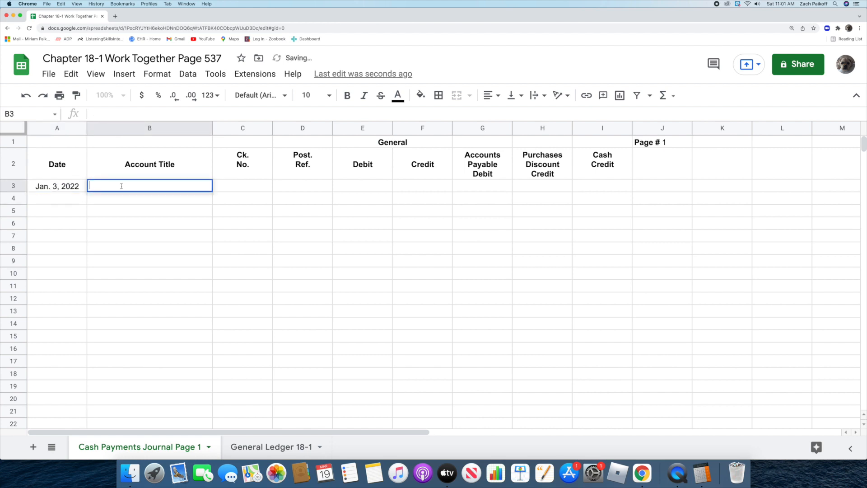
type("Store Equ")
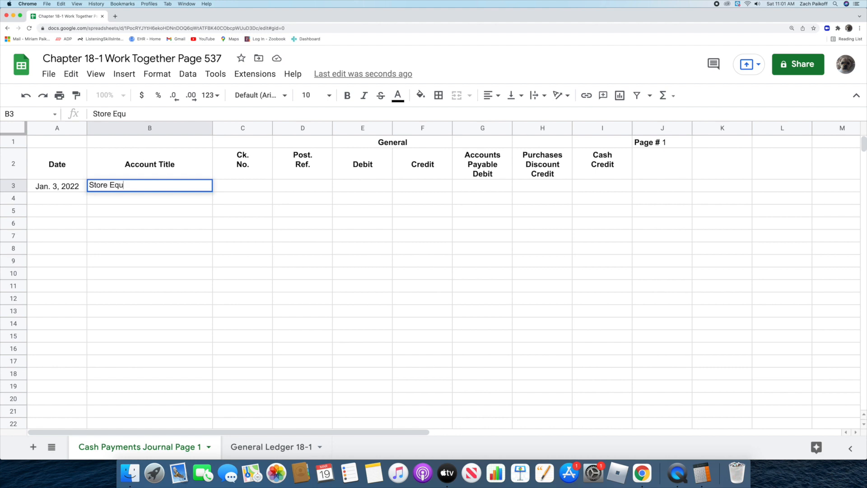
type("ipment")
key("Return")
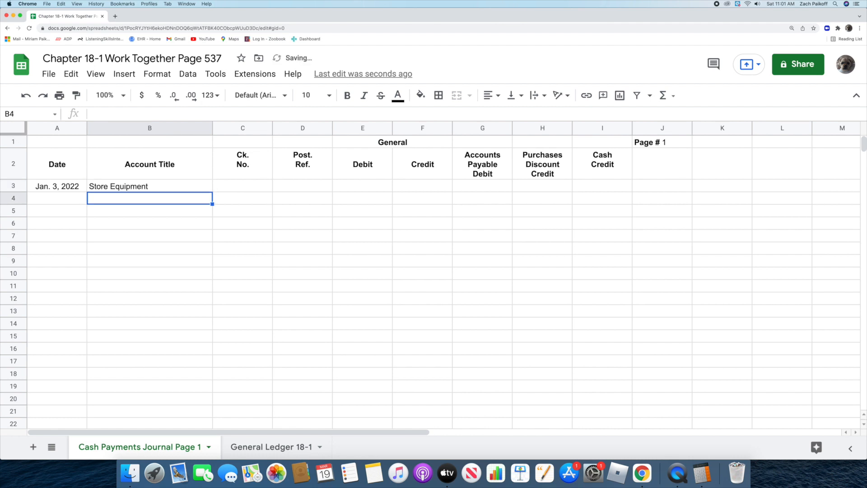
left_click(228, 186)
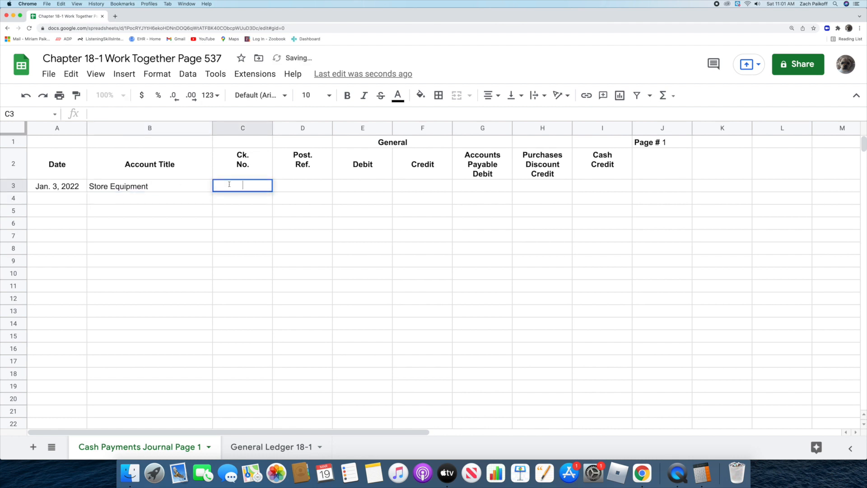
type("142")
key("Return")
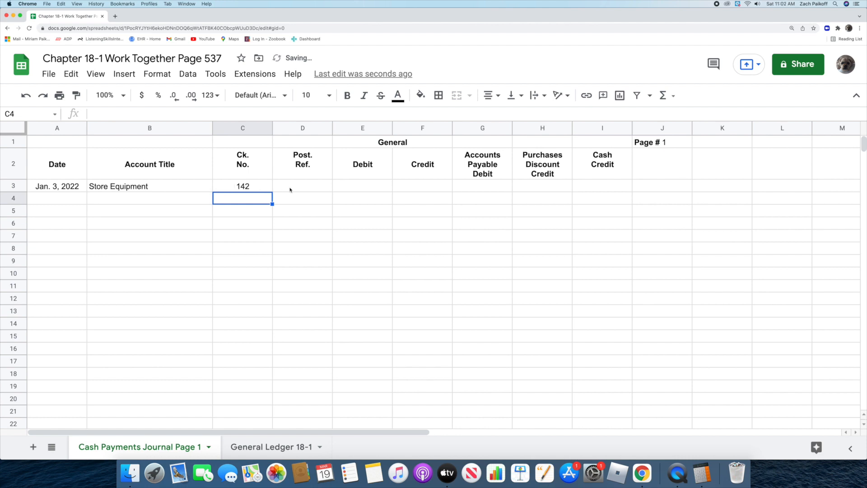
Step: Record 500 as both the General Debit and the Cash Credit of the Store Equipment entry
left_click(351, 185)
type("500")
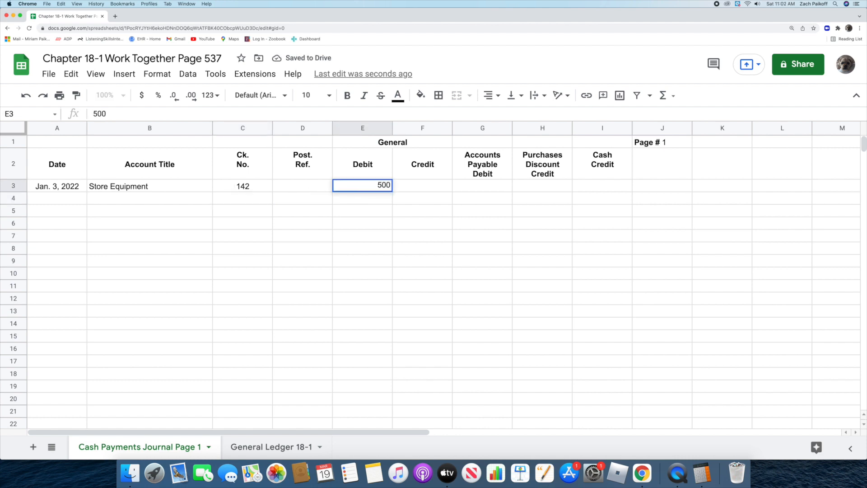
key("Return")
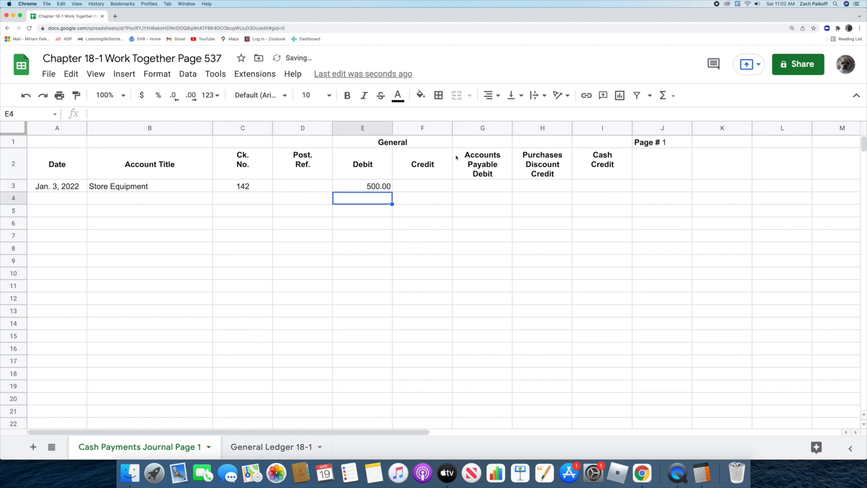
left_click(582, 185)
type("500")
key("Return")
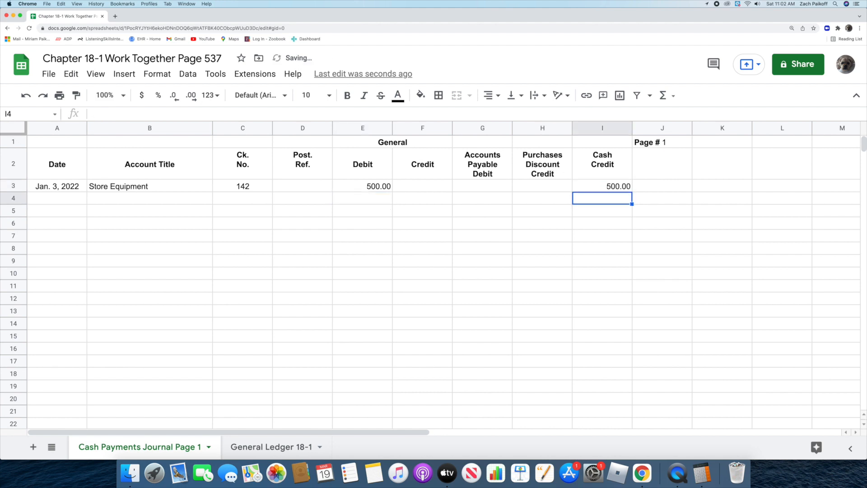
Step: Enter 5 as the date of the second journal entry in cell A4
left_click(74, 196)
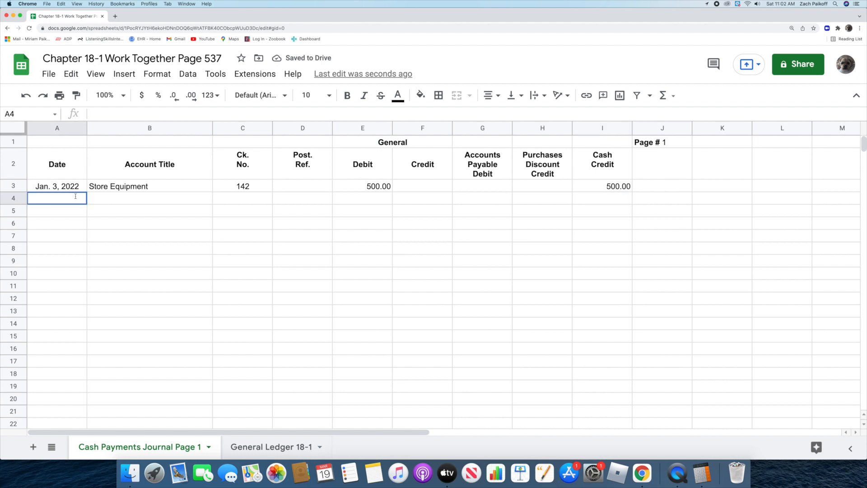
type("5")
key("Return")
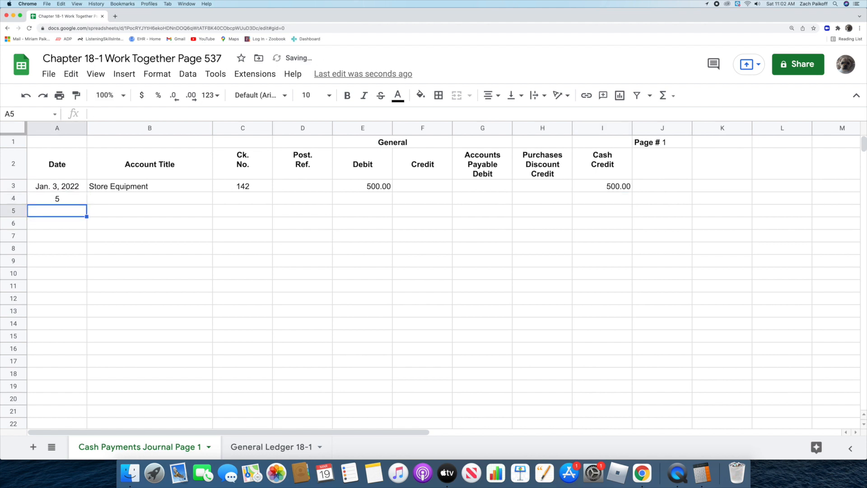
Step: Fill in row 4's account title as Office Equipment and its check number as 145
double_click(110, 198)
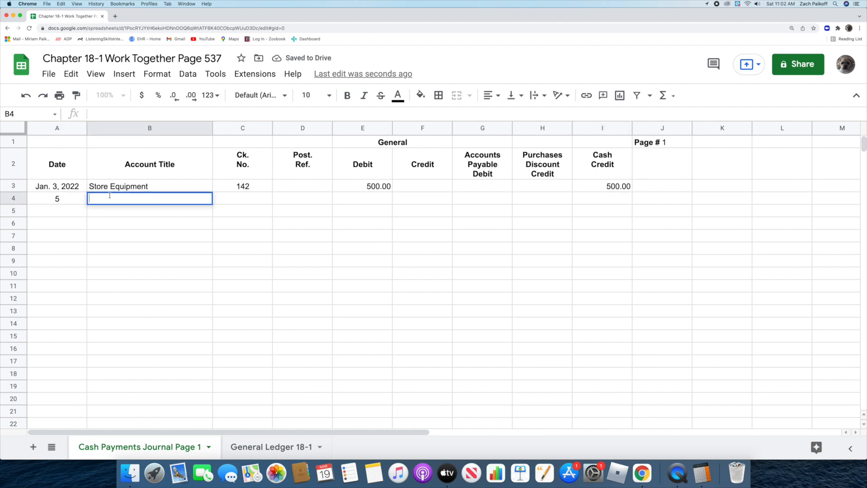
type("Office Equi")
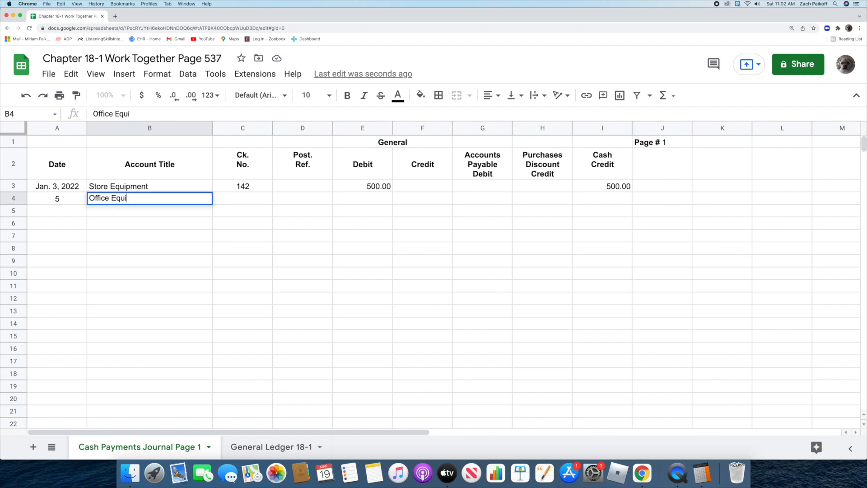
type("pment")
key("Return")
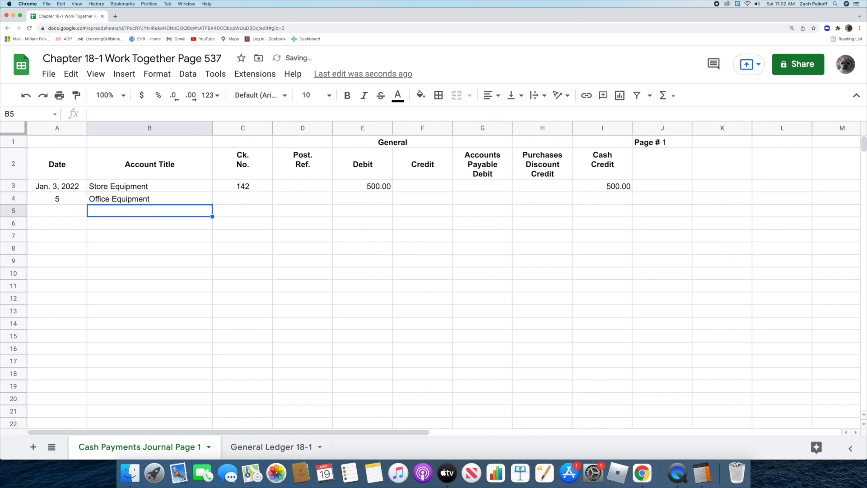
left_click(240, 199)
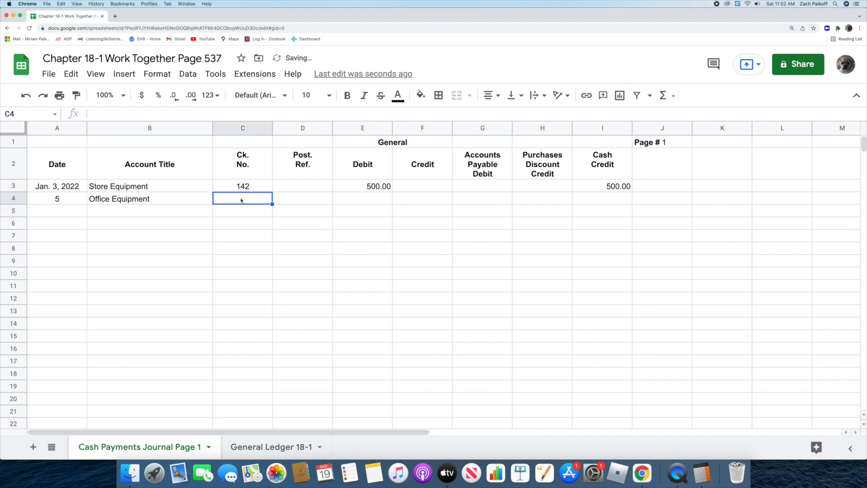
type("145")
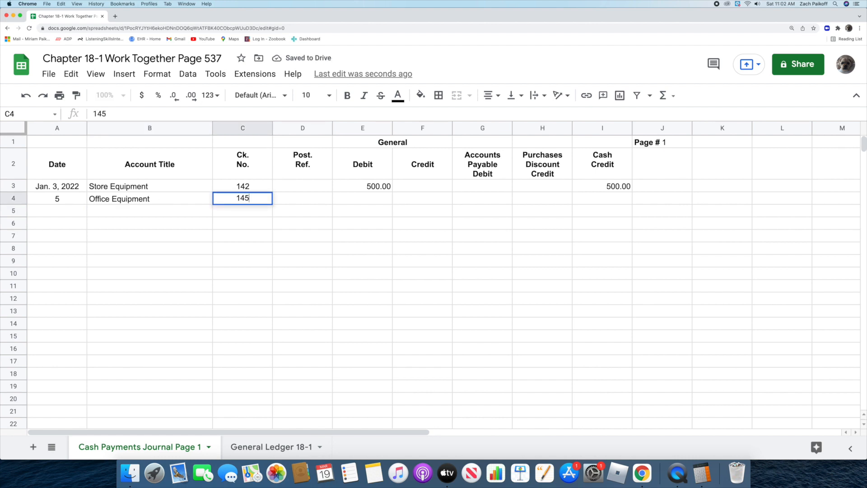
key("Return")
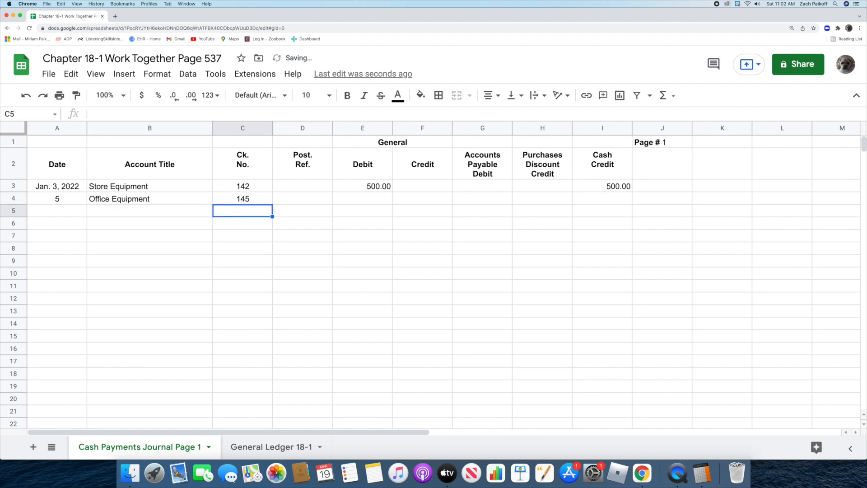
Step: Record 400 as both the General Debit and the Cash Credit of the Office Equipment entry
left_click(347, 199)
type("400")
key("Return")
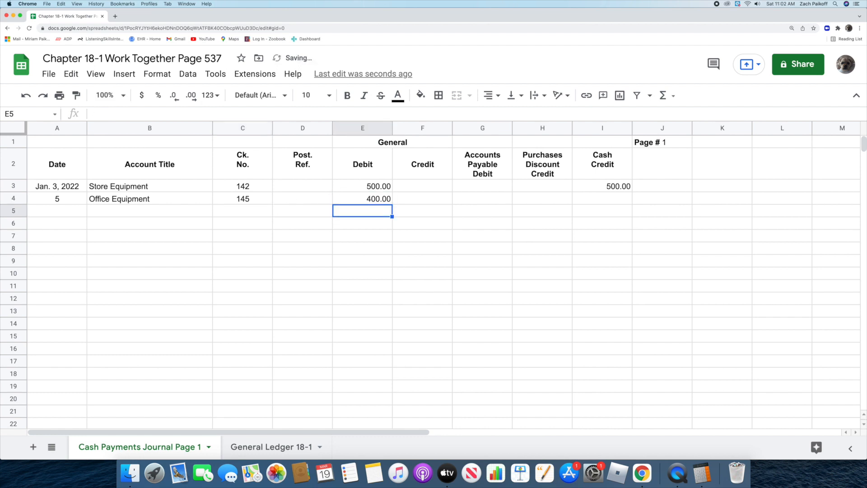
double_click(576, 197)
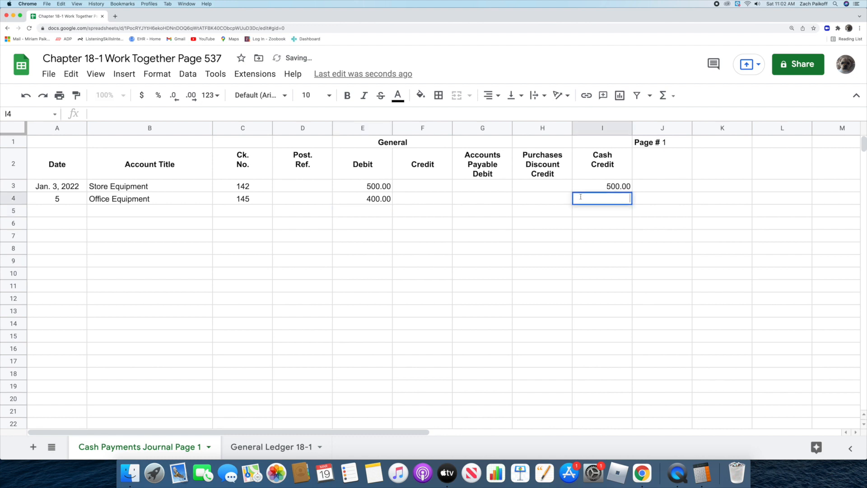
type("400")
key("Return")
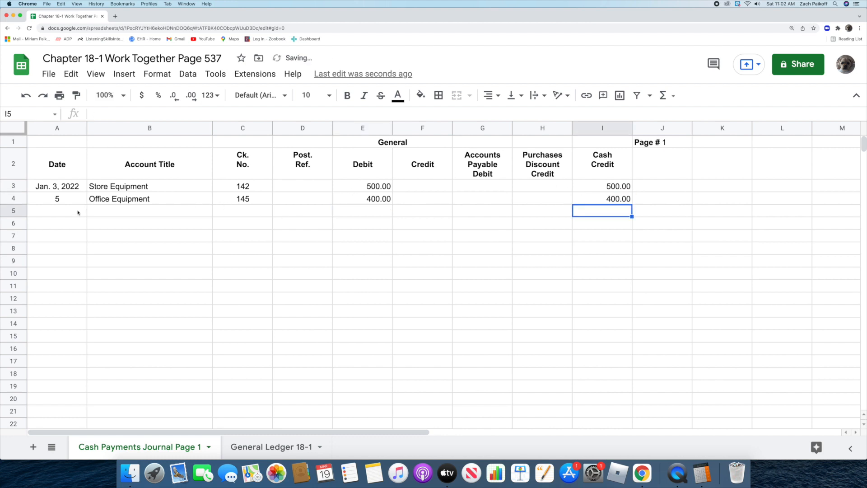
Step: Enter Feb. 26 as the date of the third journal entry in cell A5
left_click(63, 211)
type("Feb. 26")
key("Return")
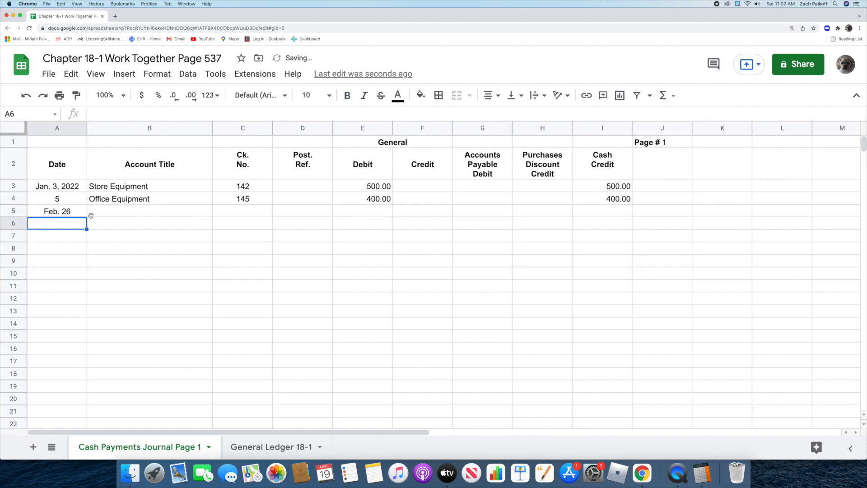
Step: Fill in the Feb. 26 entry's account title as Property Tax Expense and its check number as 182
double_click(108, 210)
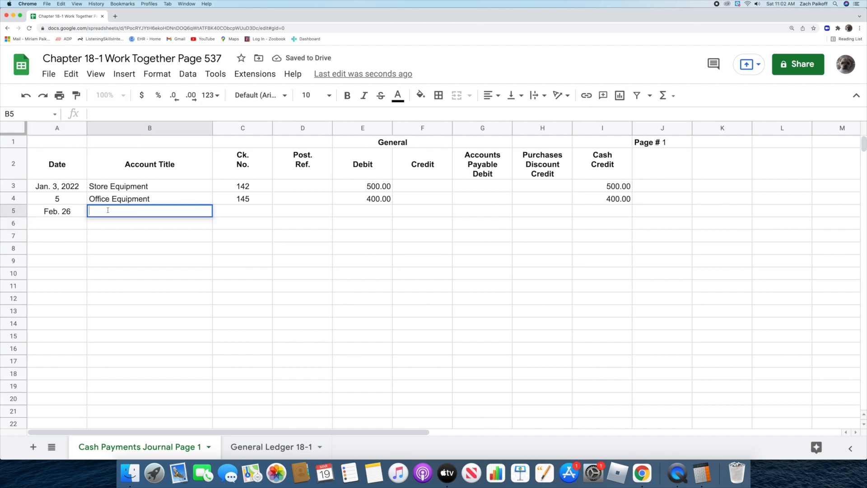
type("Property Tax ")
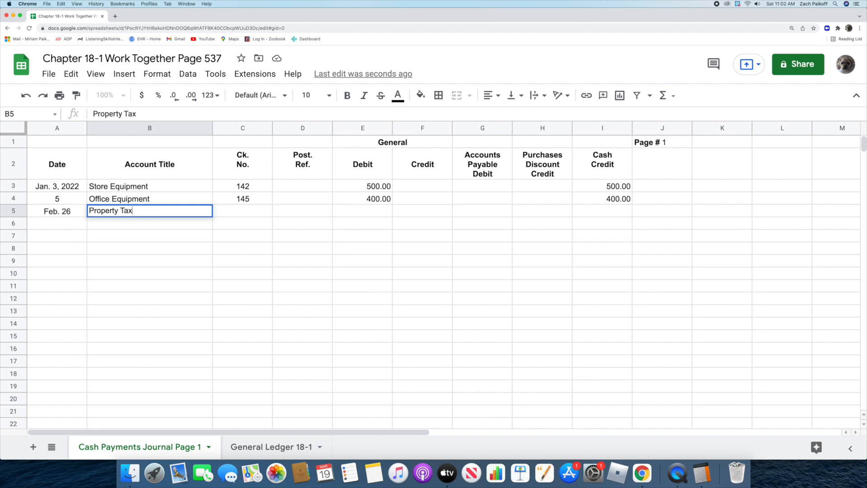
type("Expense")
key("Return")
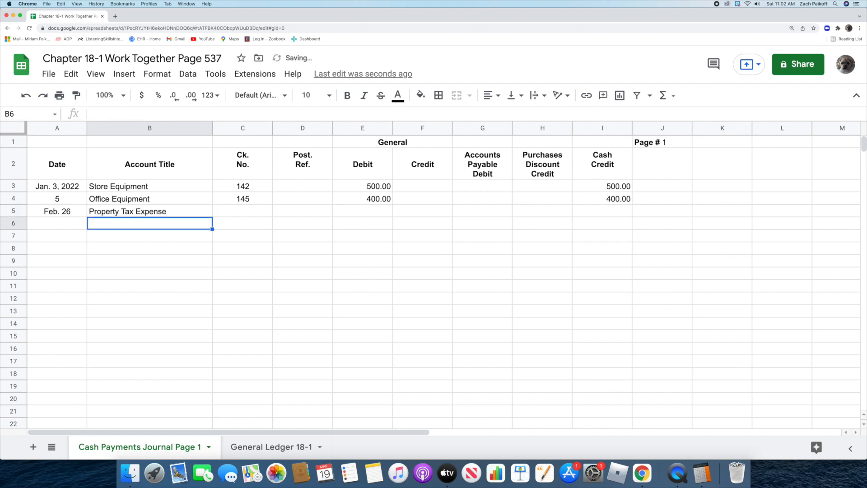
double_click(225, 210)
type("182")
key("Return")
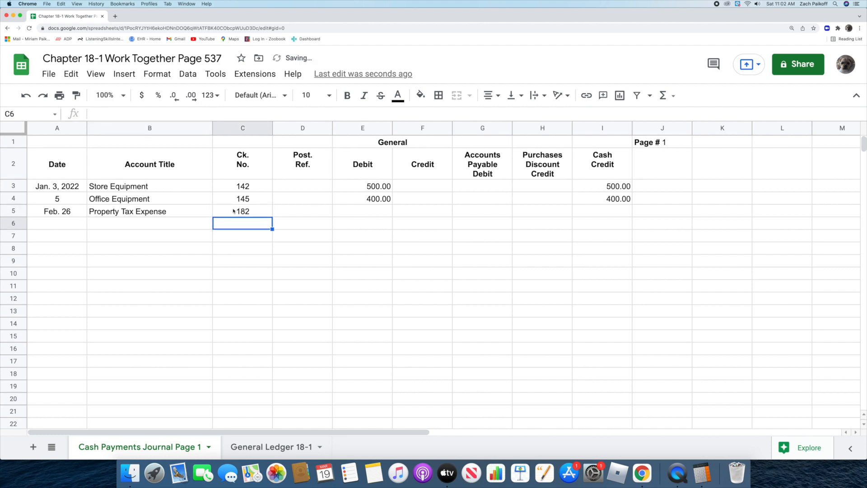
Step: Switch to Calculator and multiply 80000 by 3.0 percent to work out the property tax
left_click(703, 472)
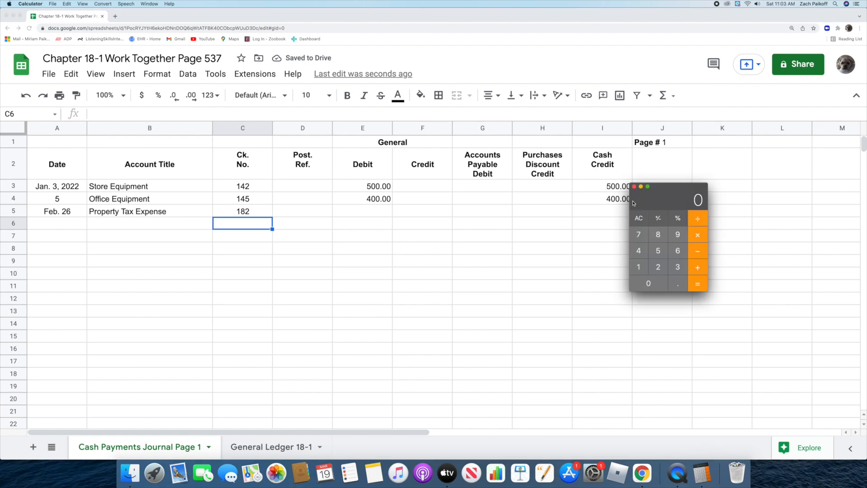
type("8000")
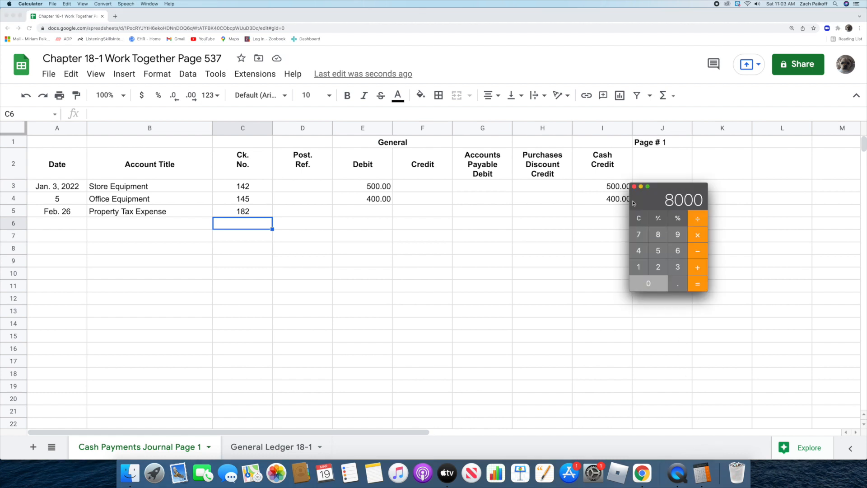
type("0")
key("asterisk")
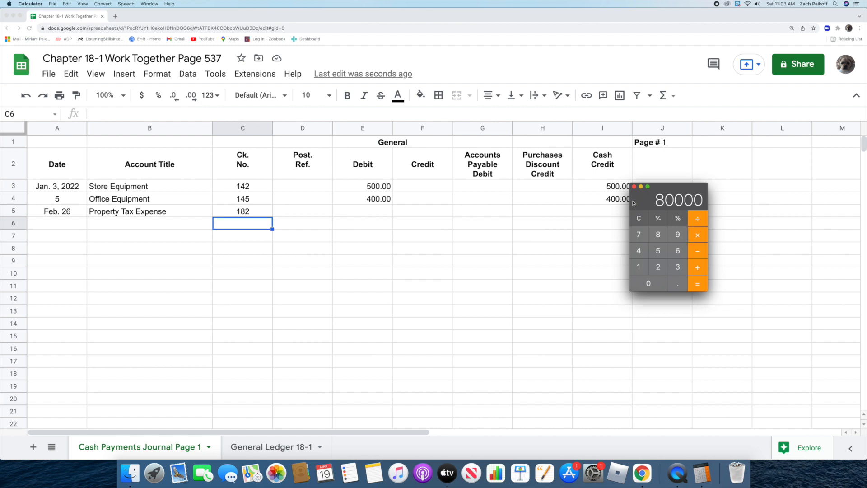
type("3.0")
key("percent")
Step: Back in the Google Sheets journal, record 2400 as both the General Debit and the Cash Credit of the Property Tax Expense entry
left_click(367, 211)
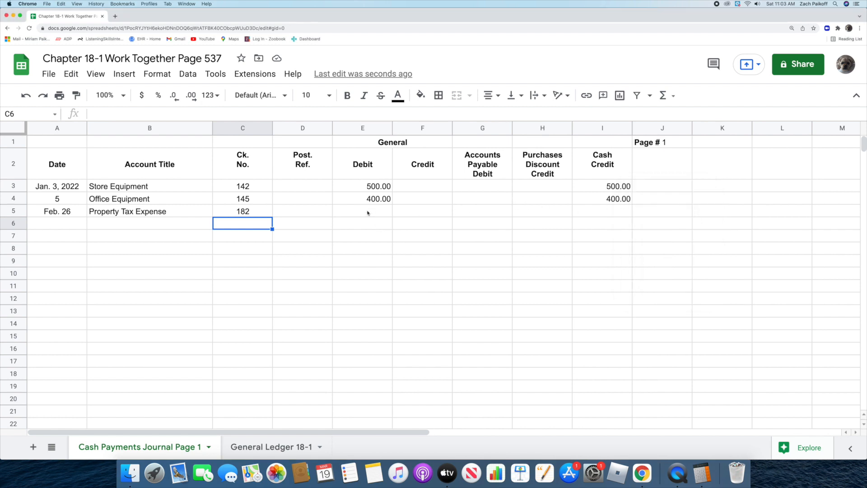
type("2400")
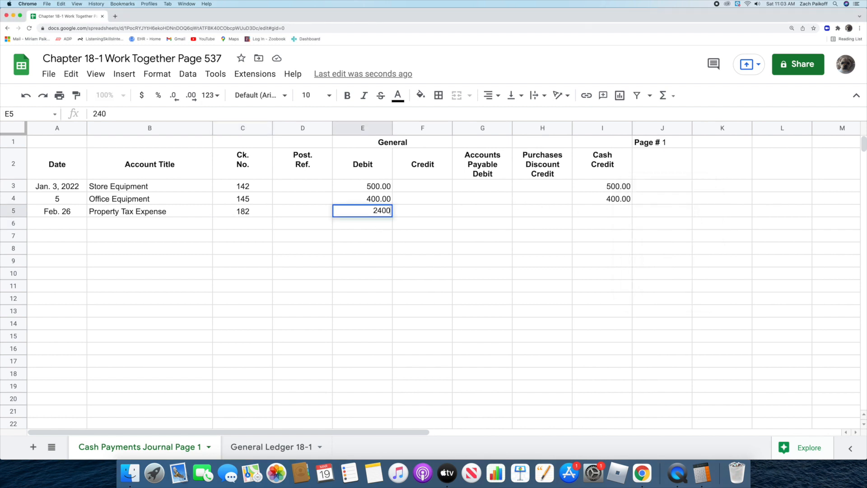
key("Return")
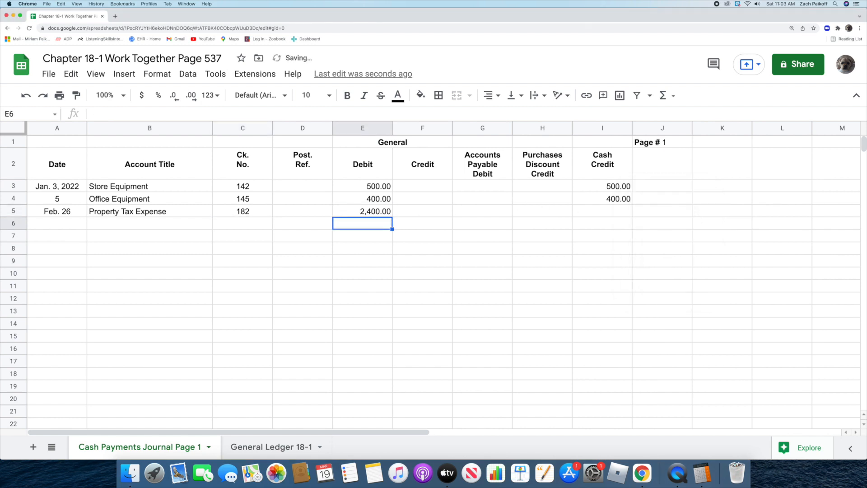
double_click(591, 212)
type("2400")
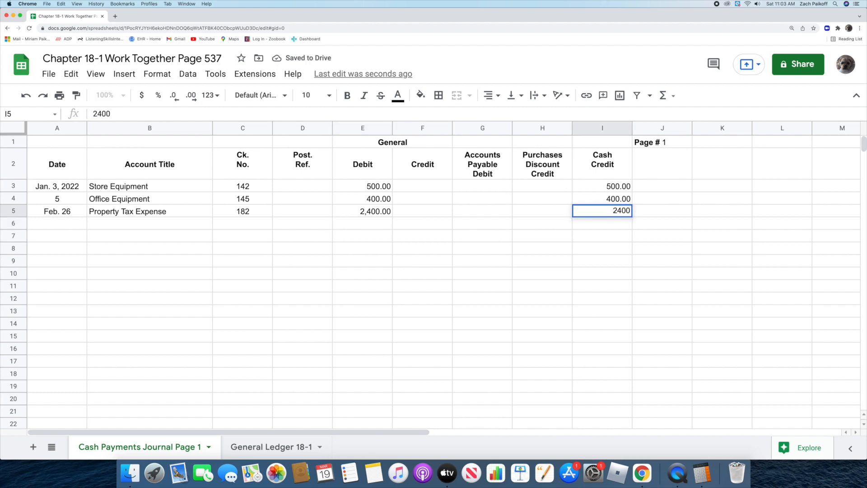
key("Return")
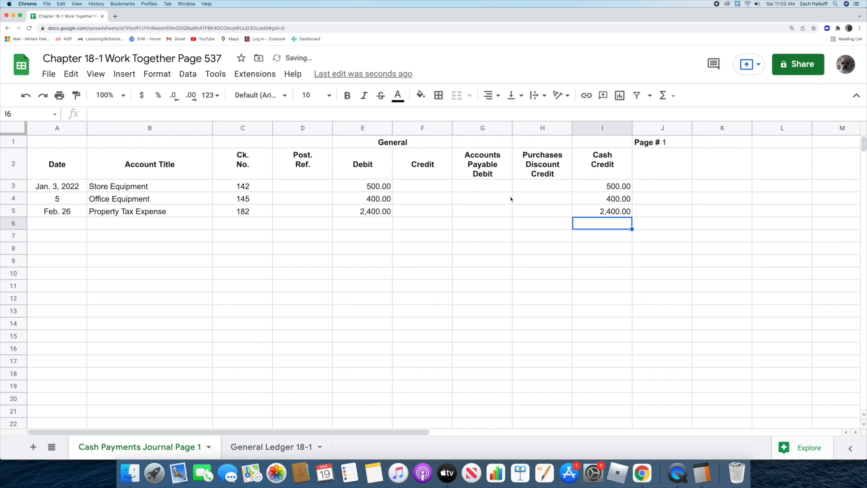
Step: Start the fourth journal entry in row 6 with date July 2, account title Office Equipment and check number 216
left_click(62, 224)
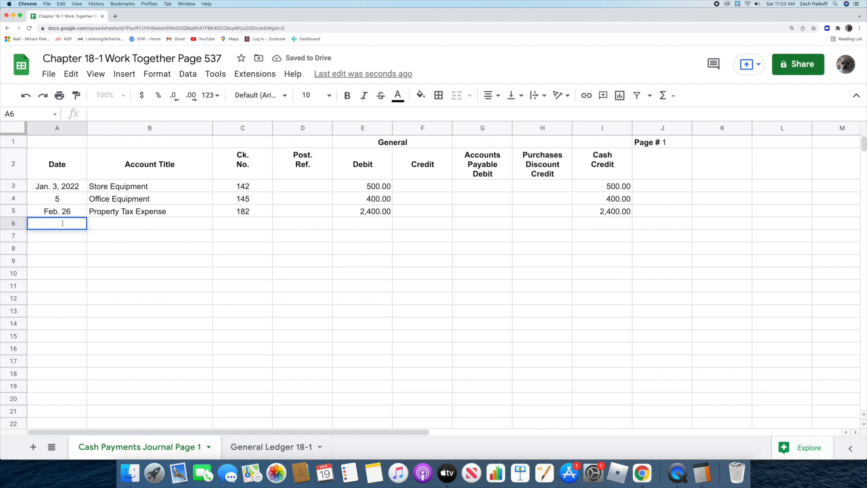
type("July 2")
key("Return")
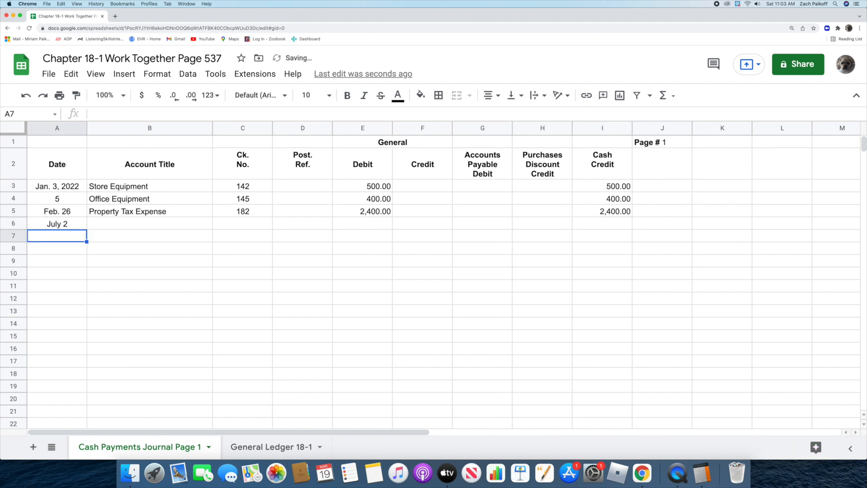
left_click(142, 223)
type("Offic")
key("Return")
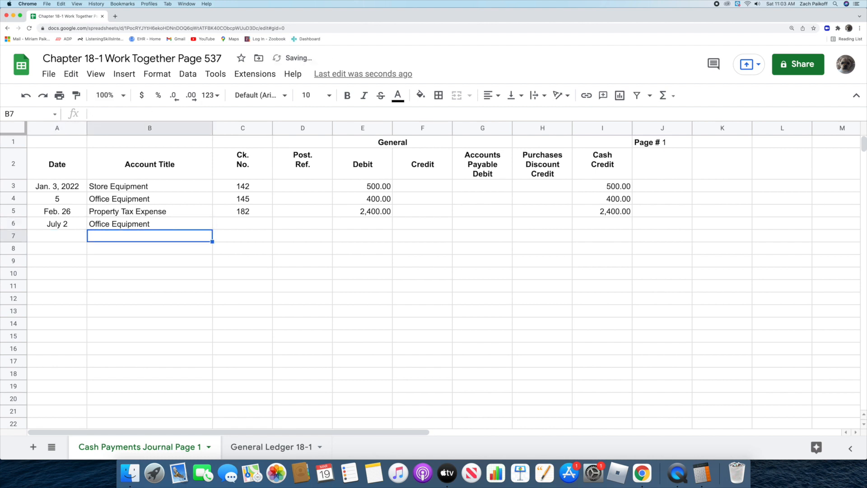
left_click(239, 224)
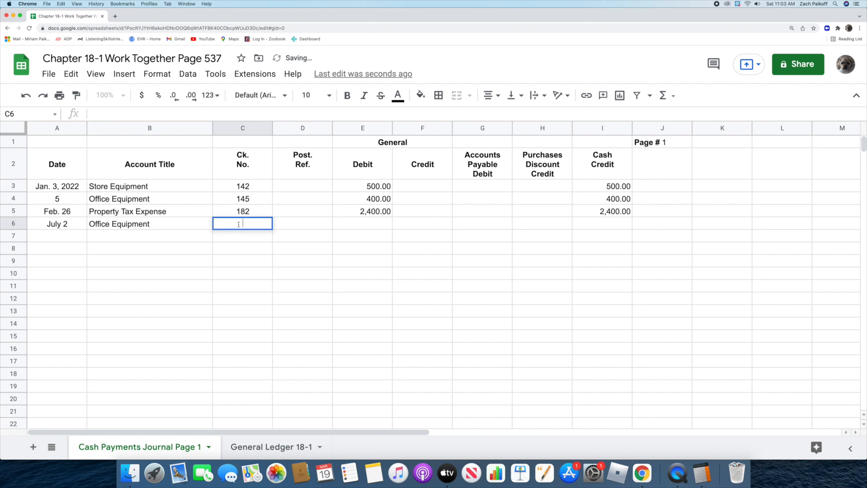
type("216")
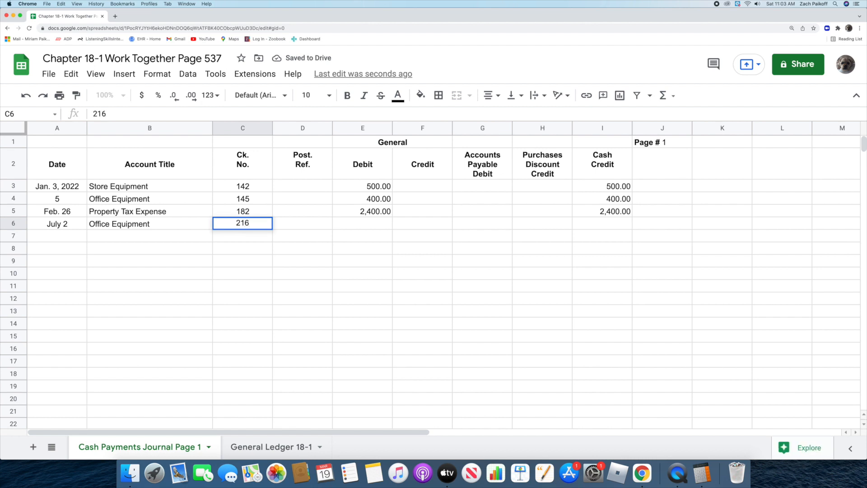
key("Return")
Step: Record 260 as both the General Debit and the Cash Credit of the July 2 Office Equipment entry
left_click(364, 224)
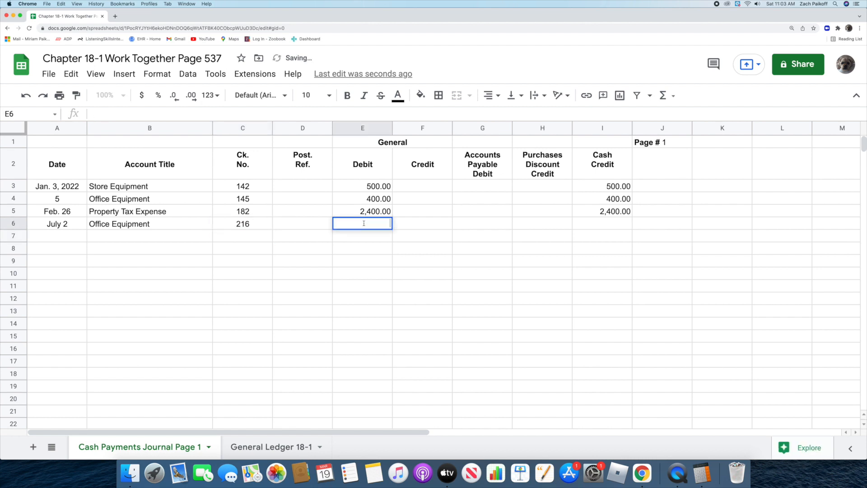
type("260")
key("Return")
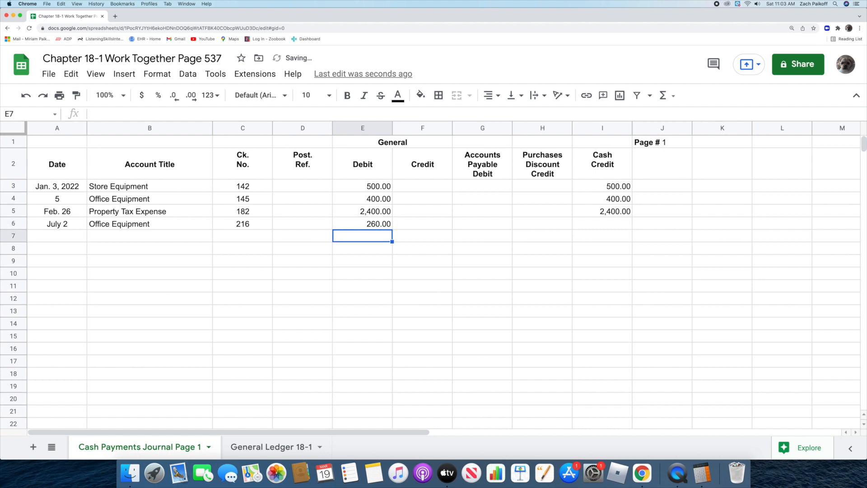
left_click(581, 224)
type("260")
key("Return")
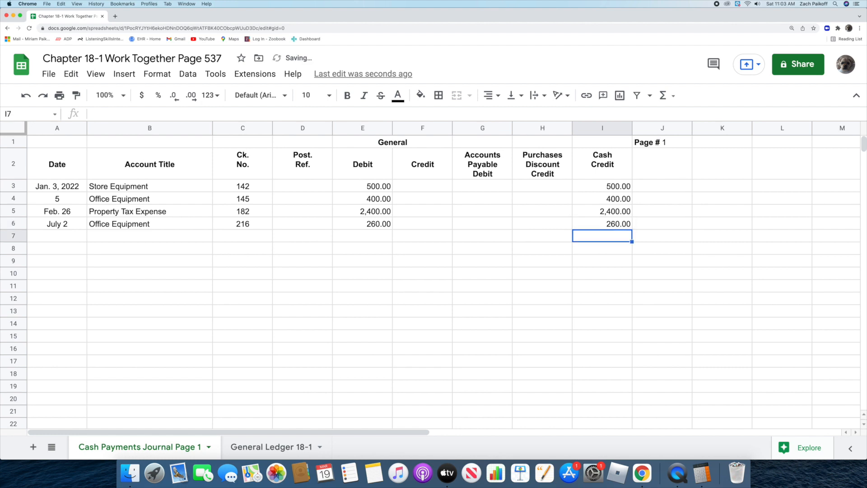
Step: In the General Ledger 18-1 sheet, post the Store Equipment purchase in row 12 with date 3, Post. Ref. CP1 and debit 500
left_click(266, 446)
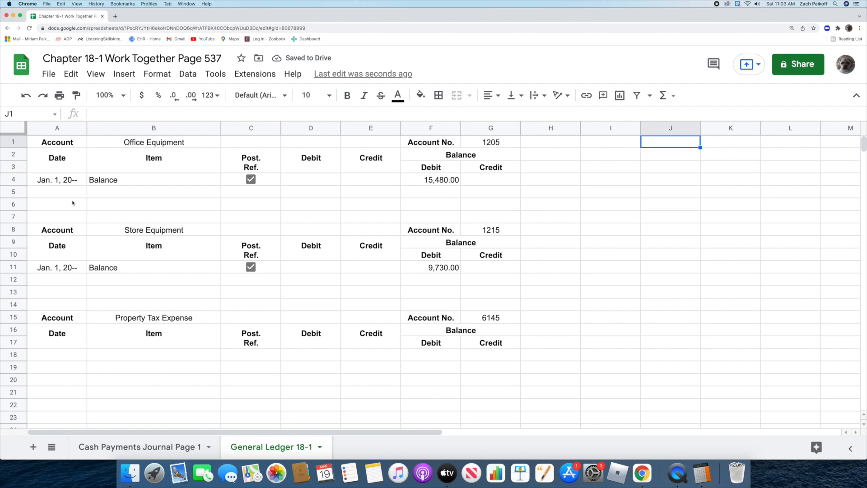
left_click(63, 280)
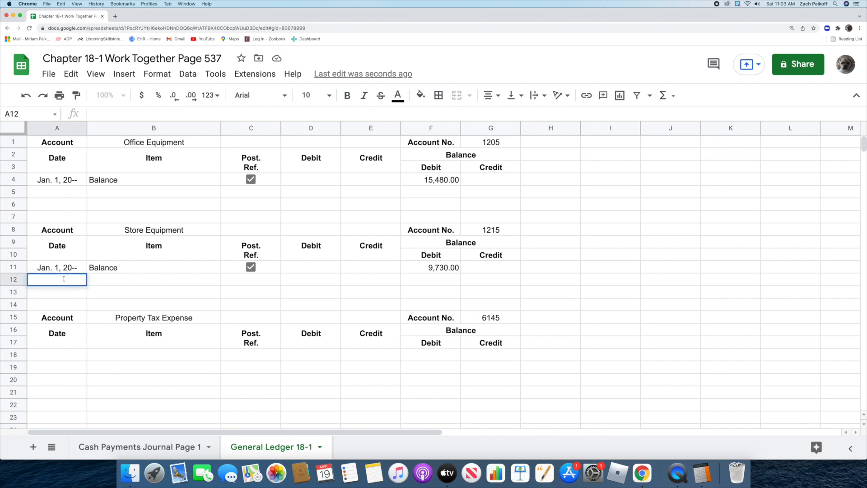
type("3")
key("Return")
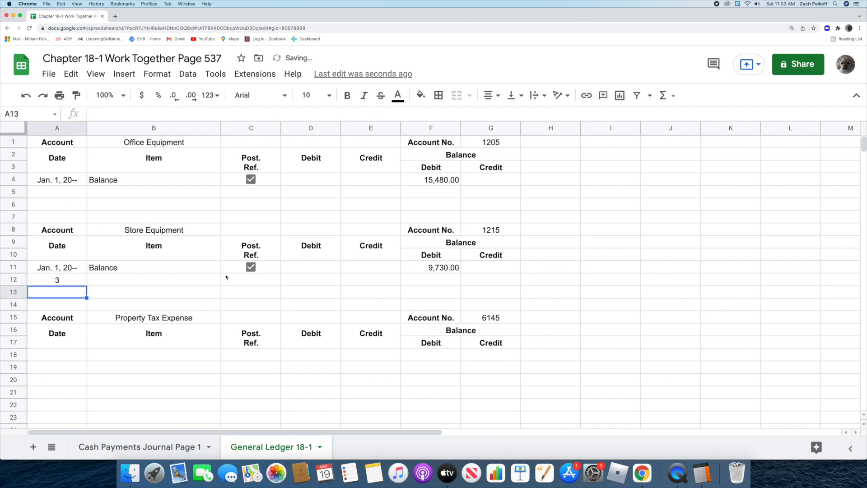
left_click(244, 280)
type("CP1")
key("Return")
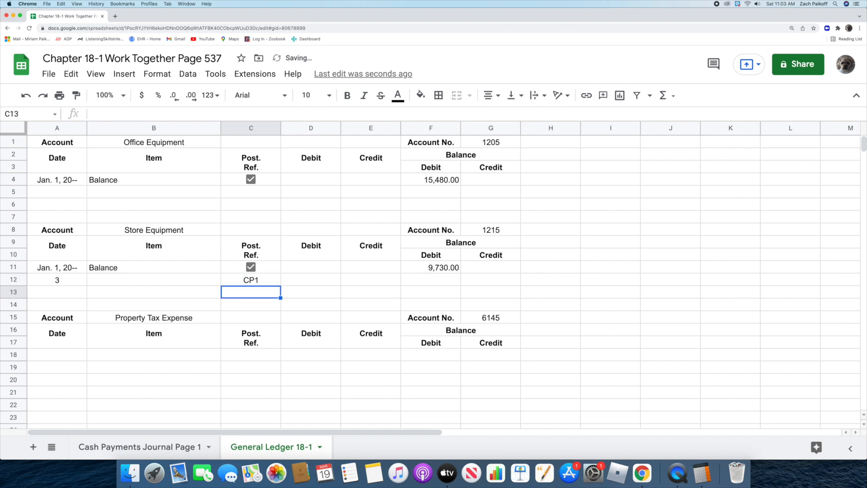
left_click(314, 280)
type("500")
key("Return")
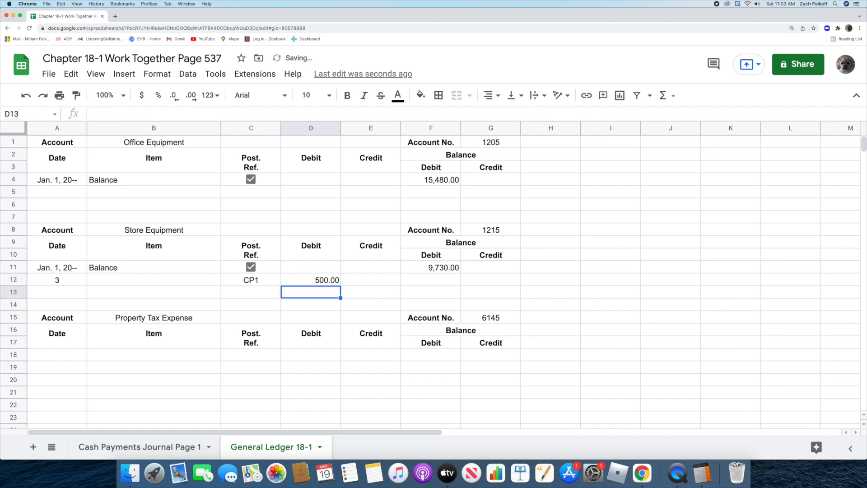
Step: Calculate the new Store Equipment debit balance in cell F12 with the formula =F11+D12
left_click(418, 283)
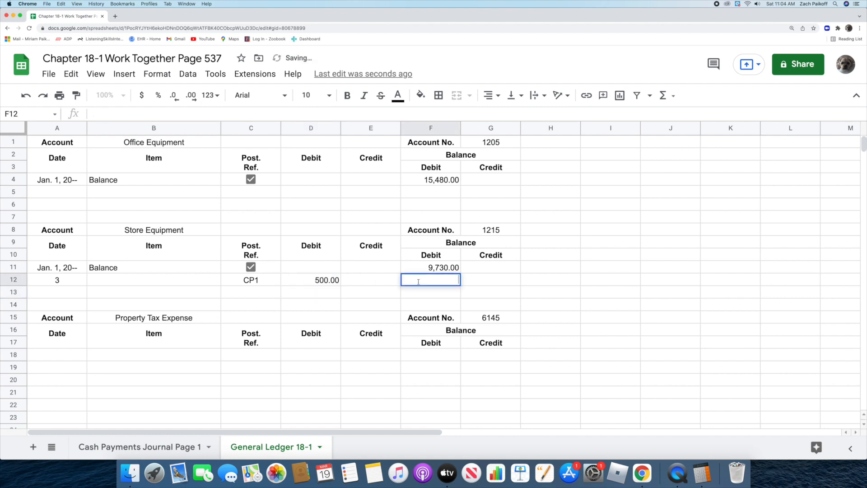
type("=")
left_click(412, 270)
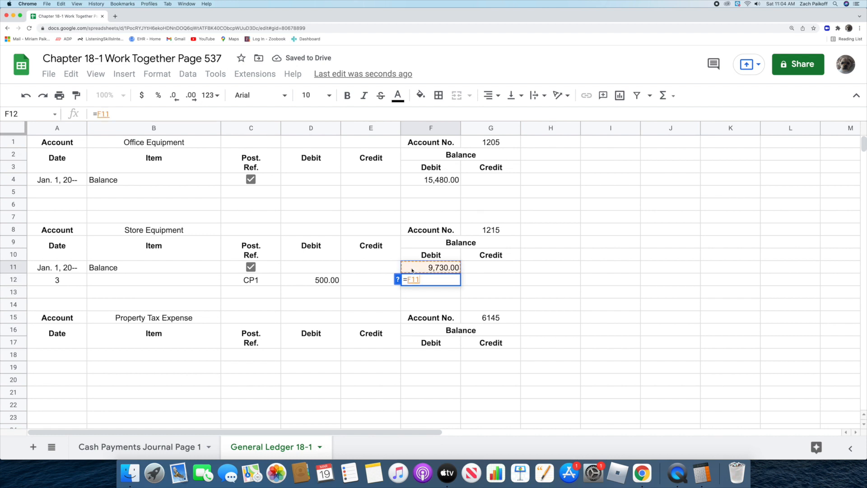
type("+")
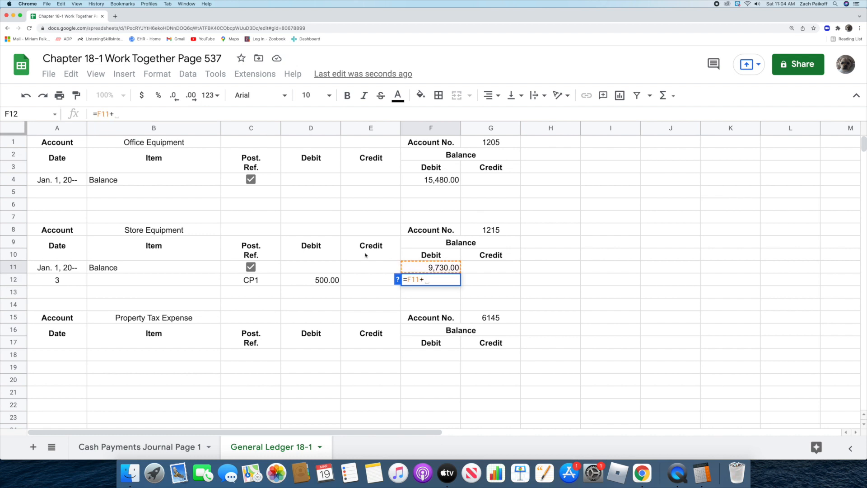
left_click(294, 280)
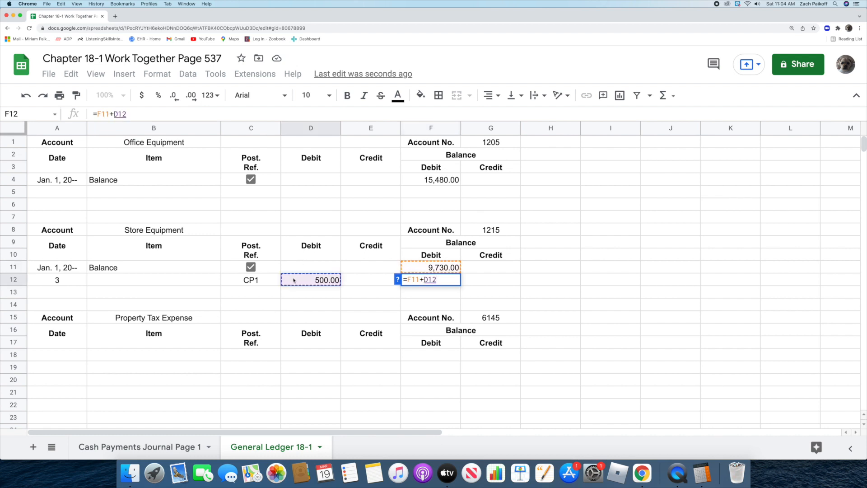
key("Return")
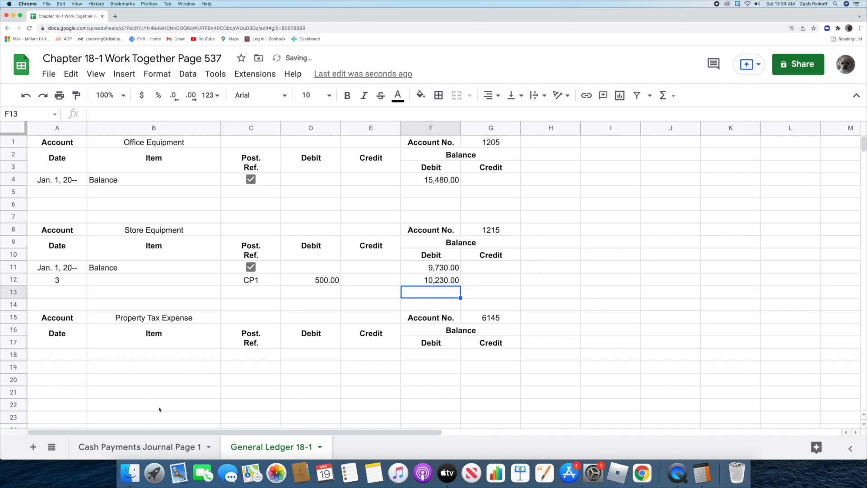
Step: Return to the Cash Payments Journal sheet and enter 1215 as the Post. Ref. of the Jan. 3 Store Equipment entry
left_click(140, 447)
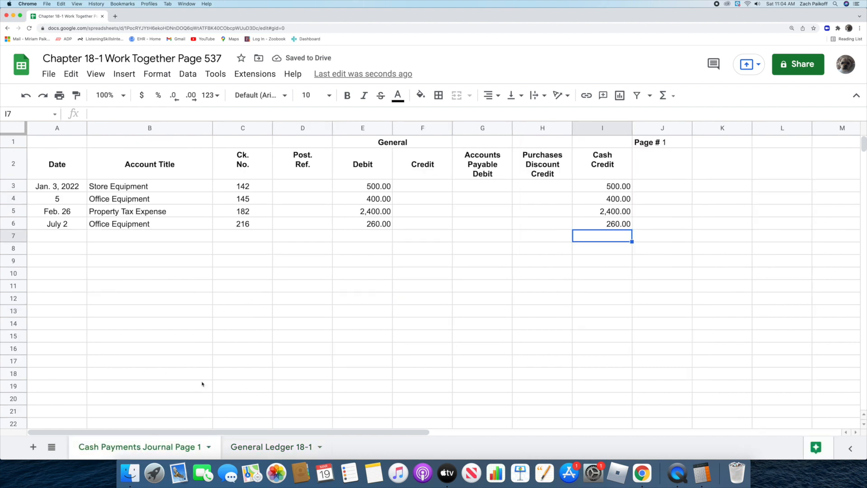
left_click(298, 188)
type("1215")
key("Return")
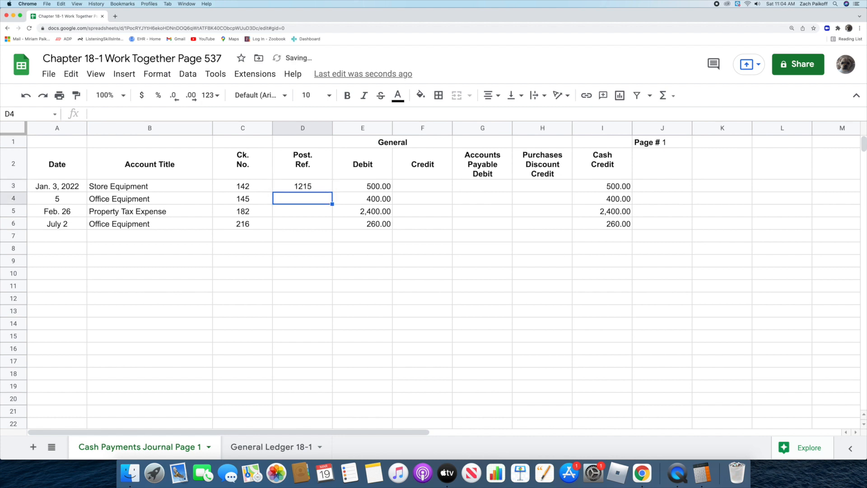
Step: In the general ledger sheet, post the first Office Equipment purchase in row 5 with date 5, Post. Ref. CP1 and debit 400
left_click(271, 447)
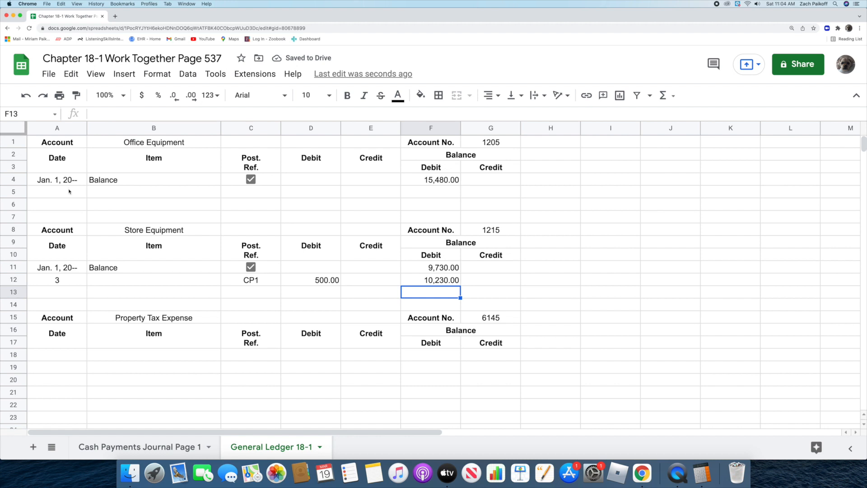
left_click(69, 192)
type("5")
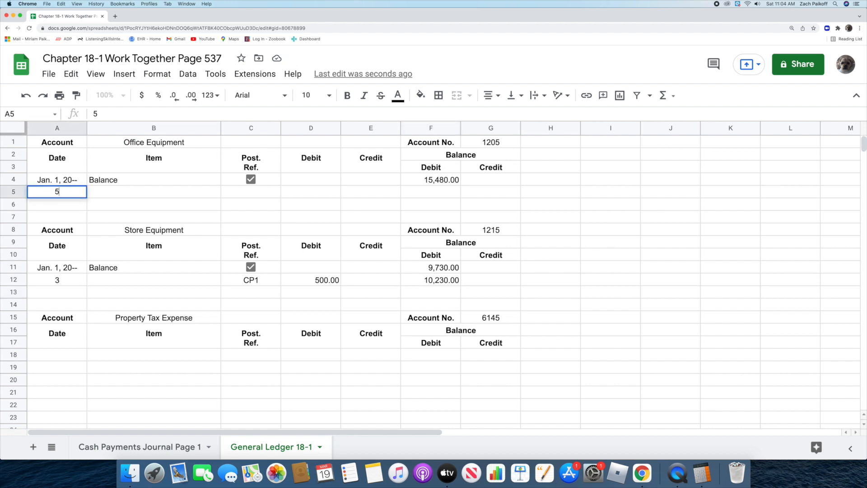
key("Return")
left_click(239, 192)
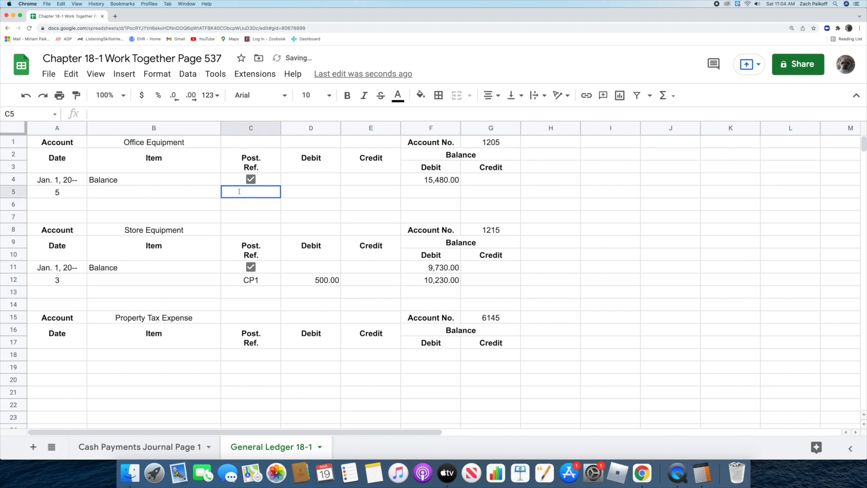
type("CP1")
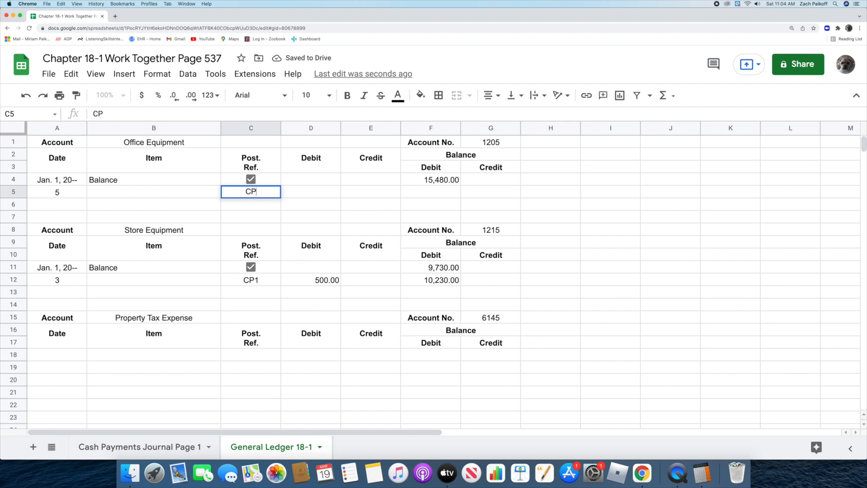
key("Return")
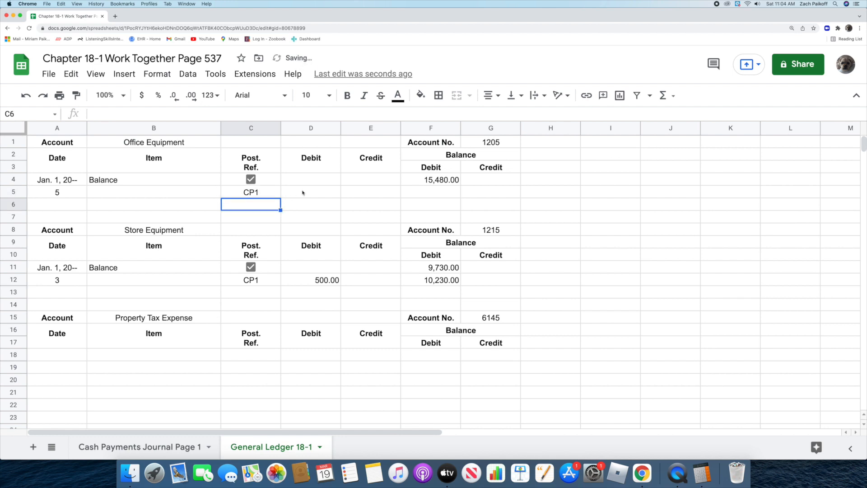
left_click(303, 193)
type("400")
key("Return")
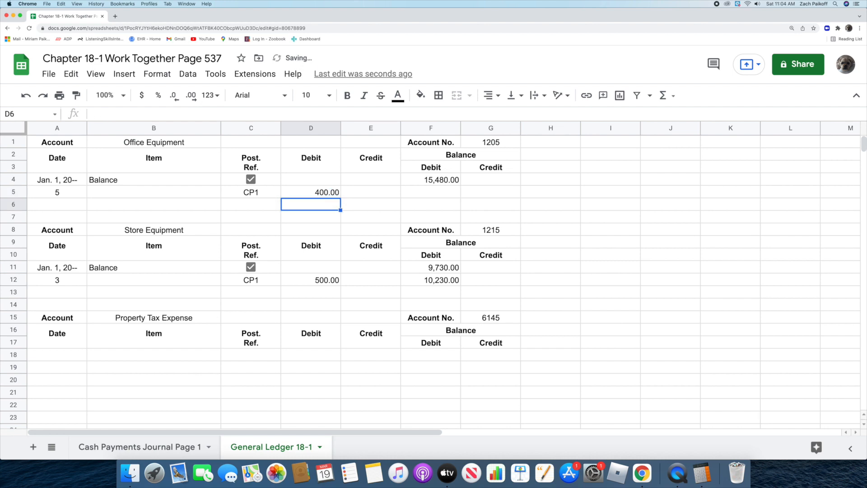
Step: Calculate the new Office Equipment debit balance in cell F5 with the formula =F4+D5
left_click(411, 193)
type("=")
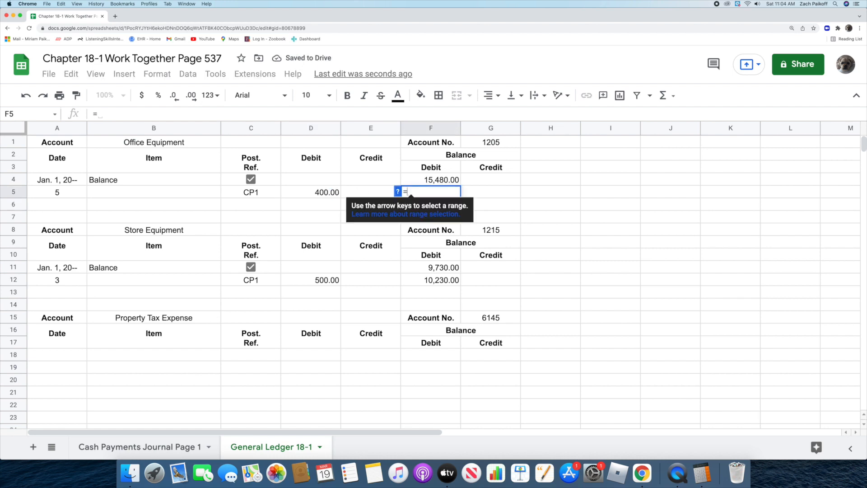
left_click(409, 180)
type("+")
left_click(298, 191)
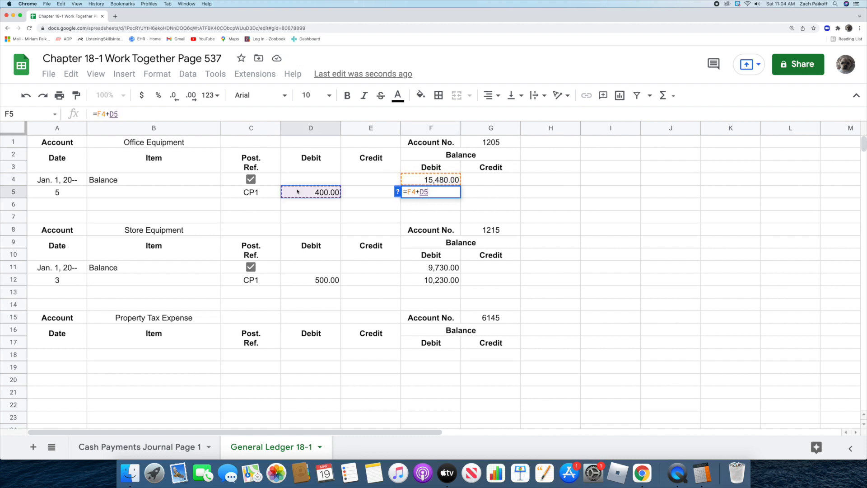
key("Return")
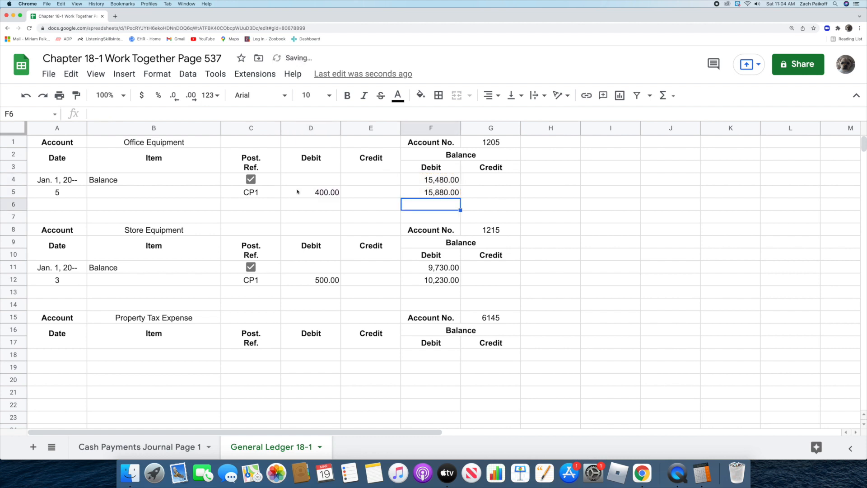
Step: Return to the cash payments journal and enter 1205 as the Post. Ref. of the Jan. 5 Office Equipment entry
left_click(136, 446)
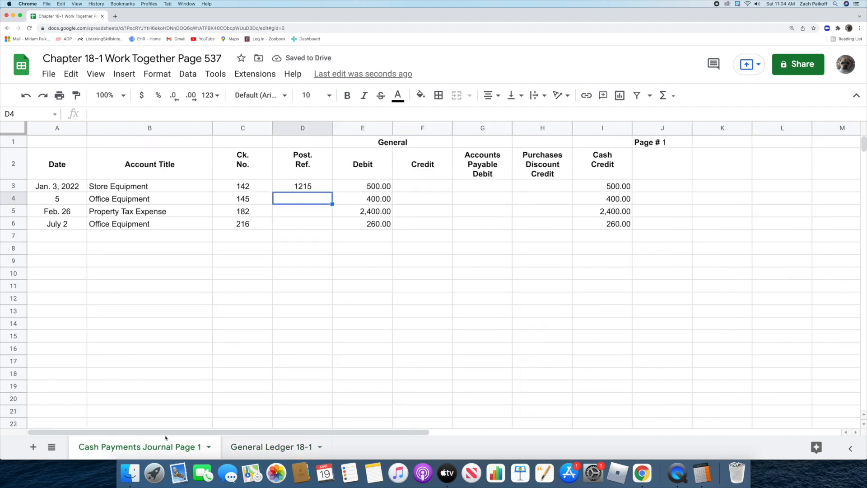
double_click(290, 202)
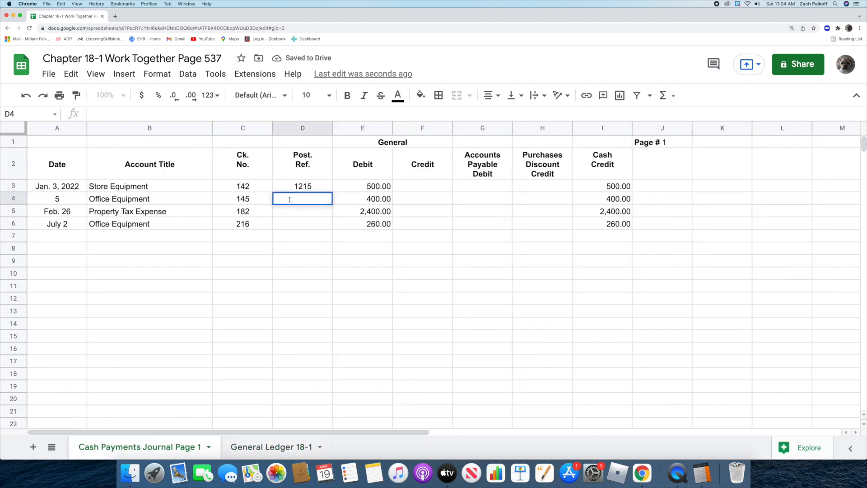
type("1205")
key("Return")
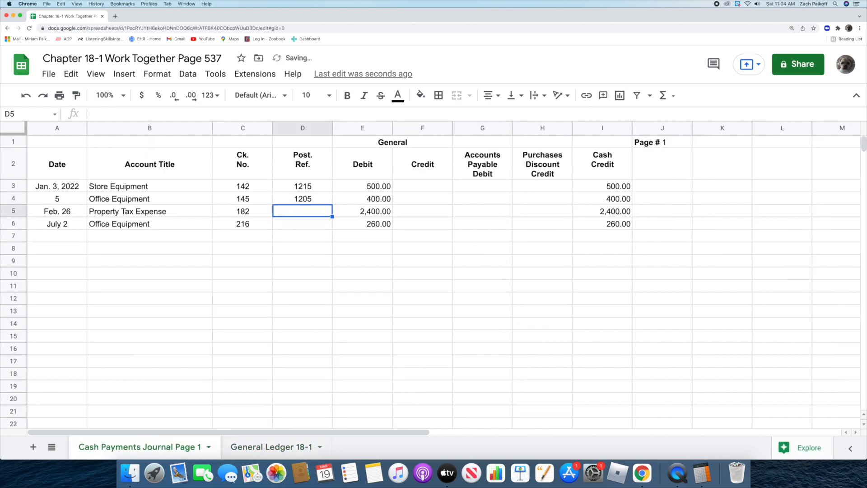
Step: In the general ledger sheet, enter Feb. 26, 2022 as the date of the first Property Tax Expense line in cell A18
left_click(266, 445)
double_click(58, 354)
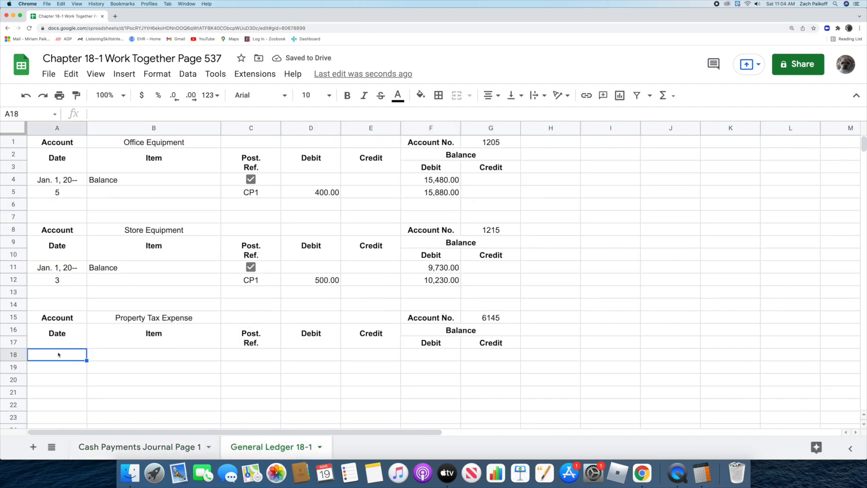
type("Feb. 26, 2022")
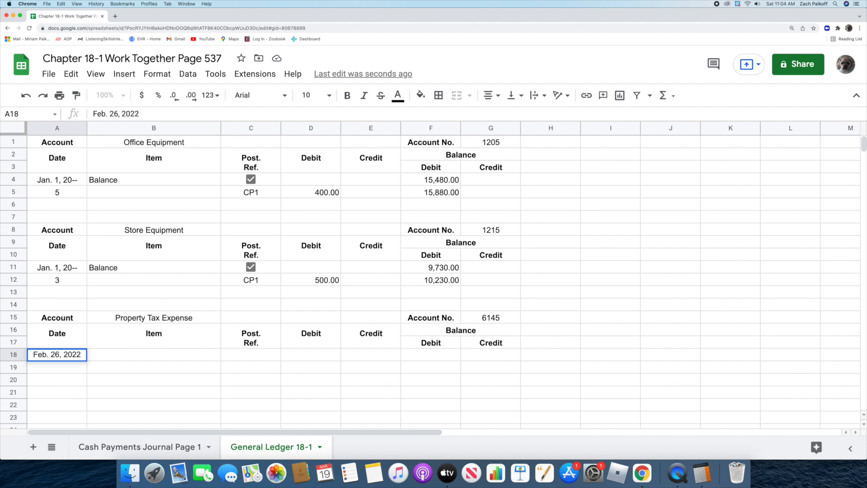
key("Return")
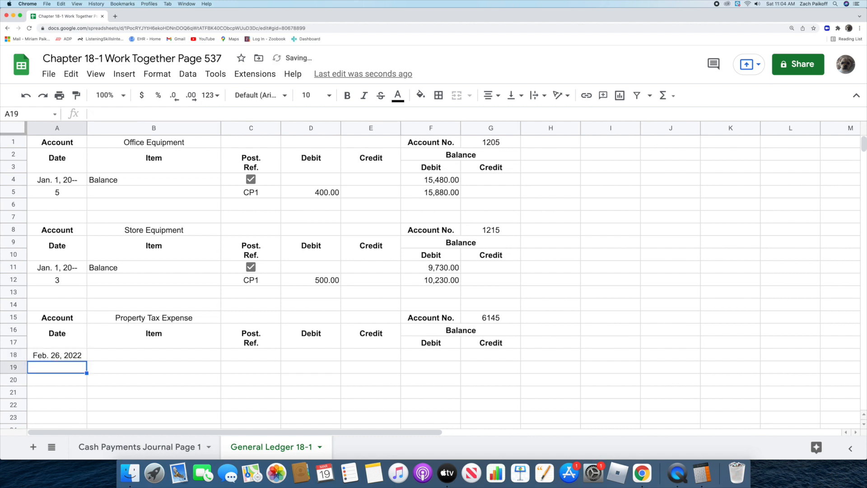
Step: Complete the Property Tax Expense line in row 18 with Post. Ref. CP1, debit 2,400 and debit balance 2,400
left_click(242, 356)
type("P1")
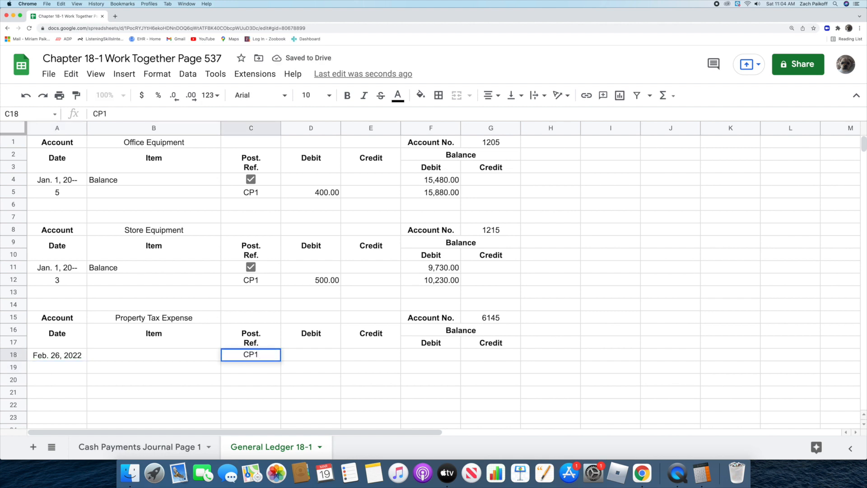
key("Return")
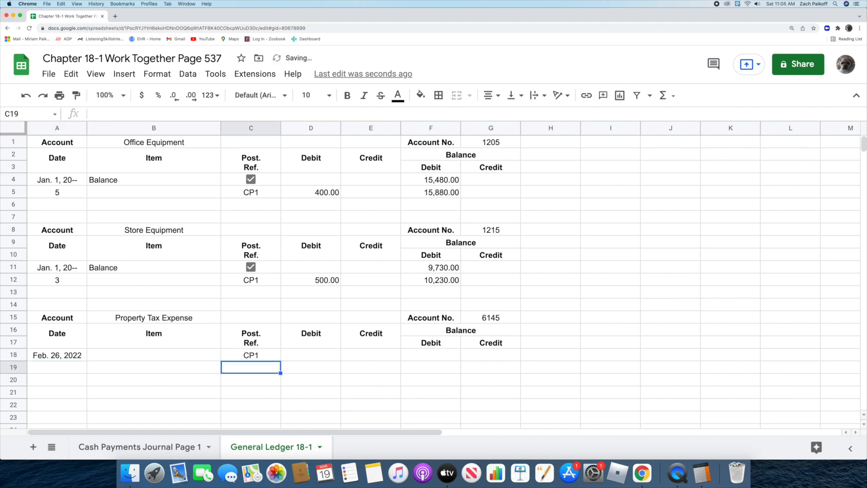
left_click(294, 355)
type("2,4")
type("00")
key("Return")
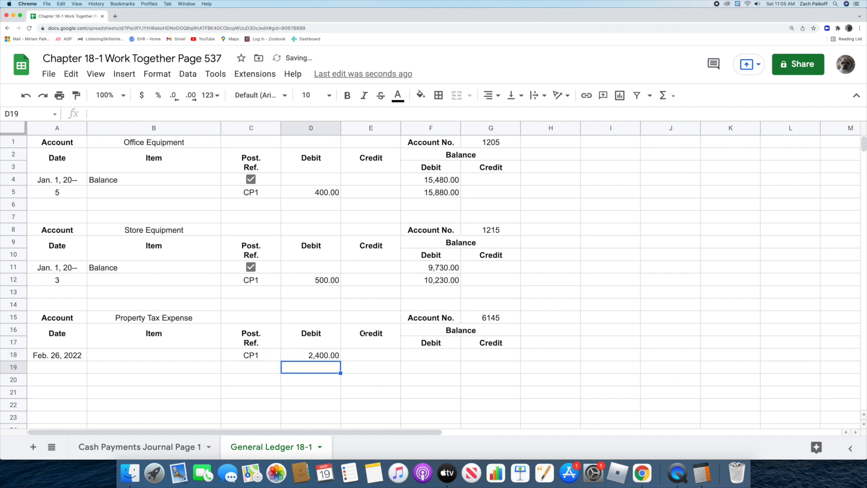
double_click(416, 357)
type("2400")
key("Return")
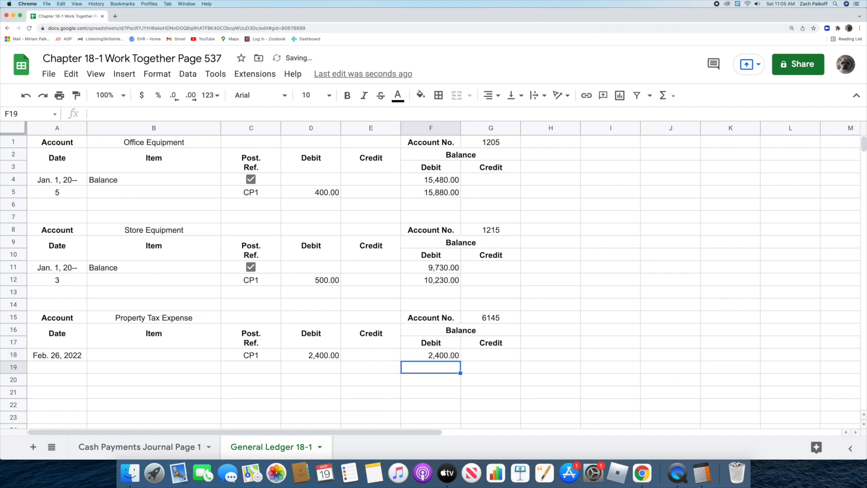
Step: In the cash payments journal sheet, enter 6145 as the Post. Ref. of the Feb. 26 Property Tax Expense entry
left_click(165, 447)
double_click(301, 212)
type("6145")
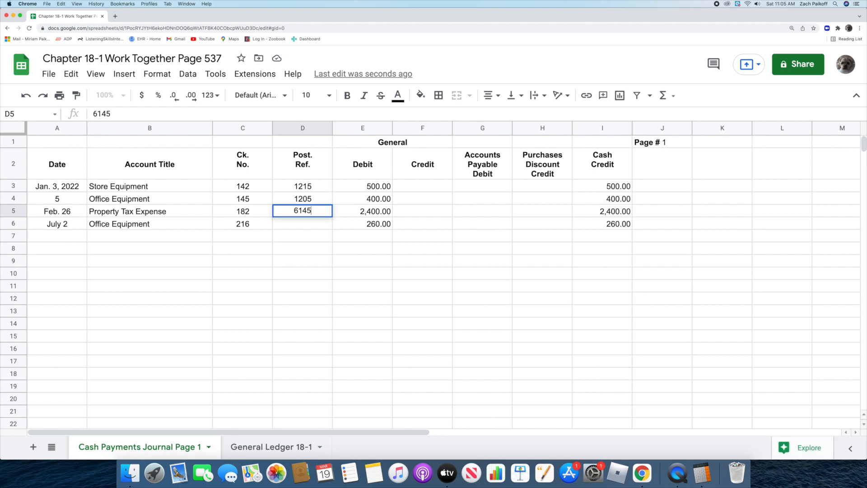
key("Return")
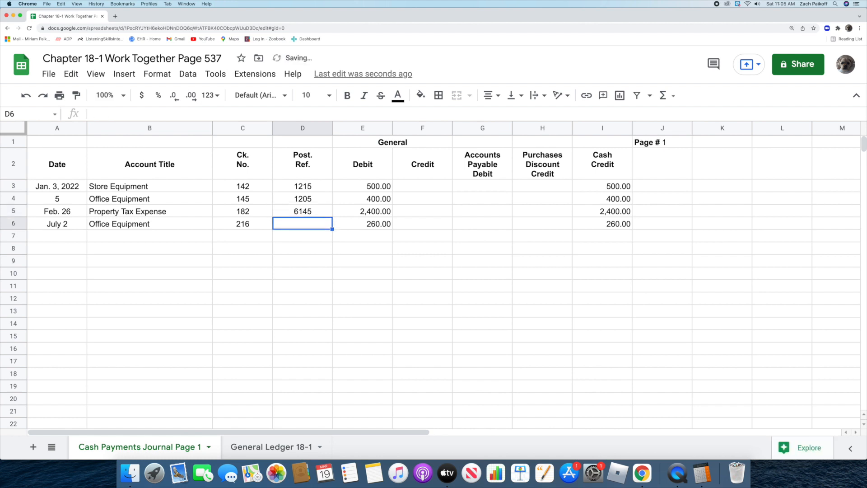
Step: In the general ledger sheet, post the second Office Equipment purchase in row 6 with date July 2, Post. Ref. CP1 and debit 260
left_click(271, 446)
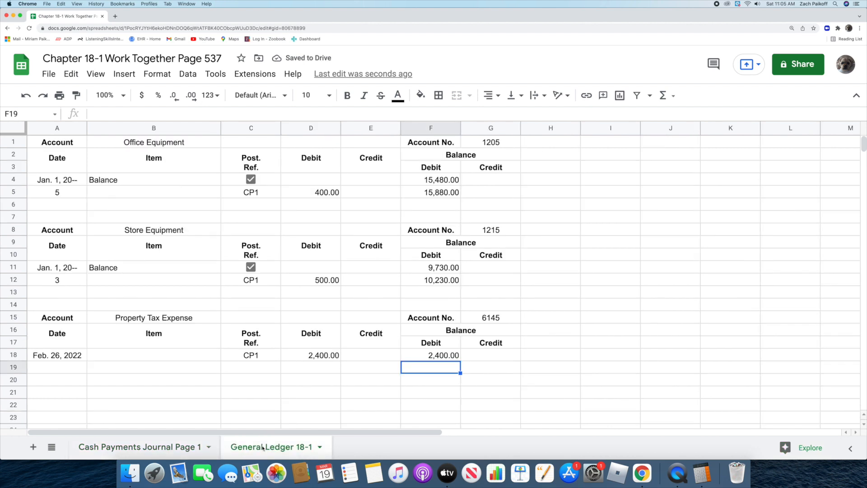
left_click(67, 206)
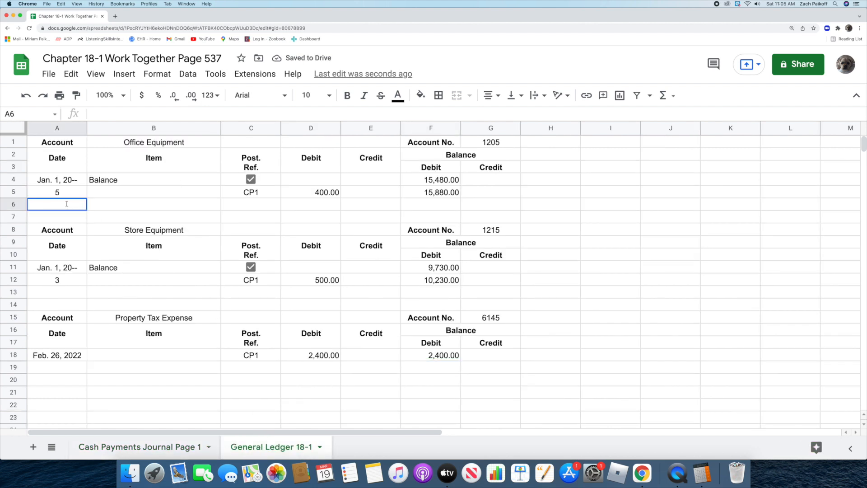
type("July 2")
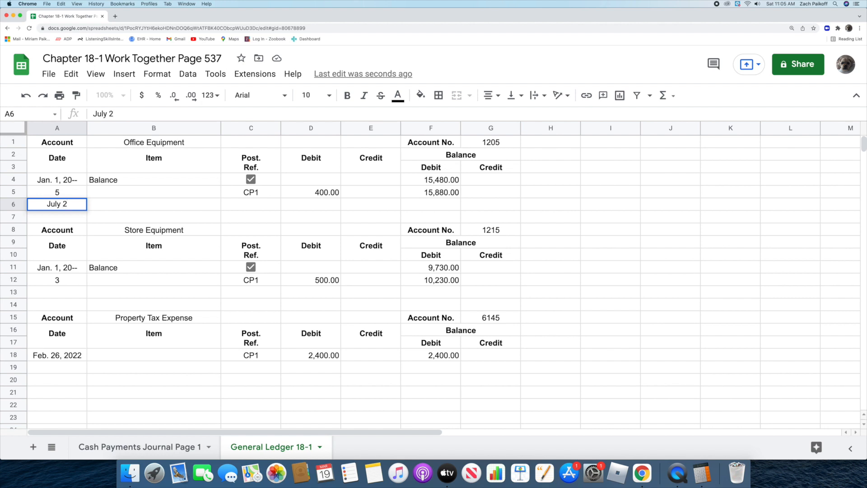
key("Return")
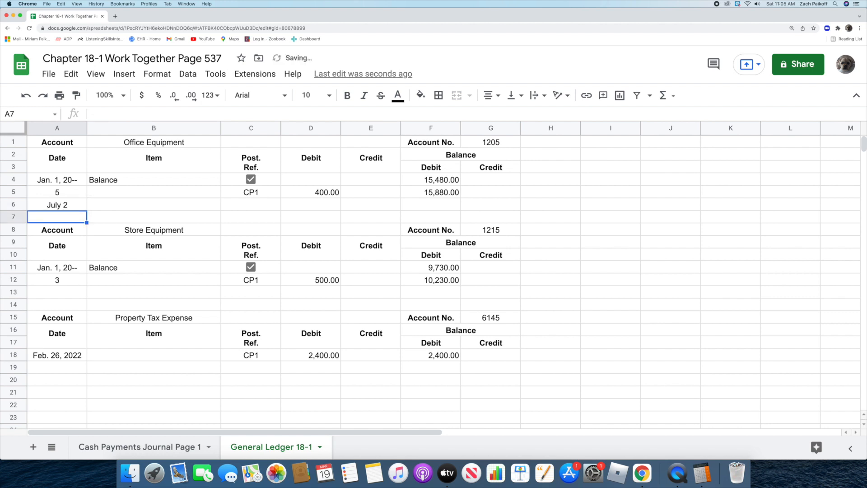
double_click(248, 205)
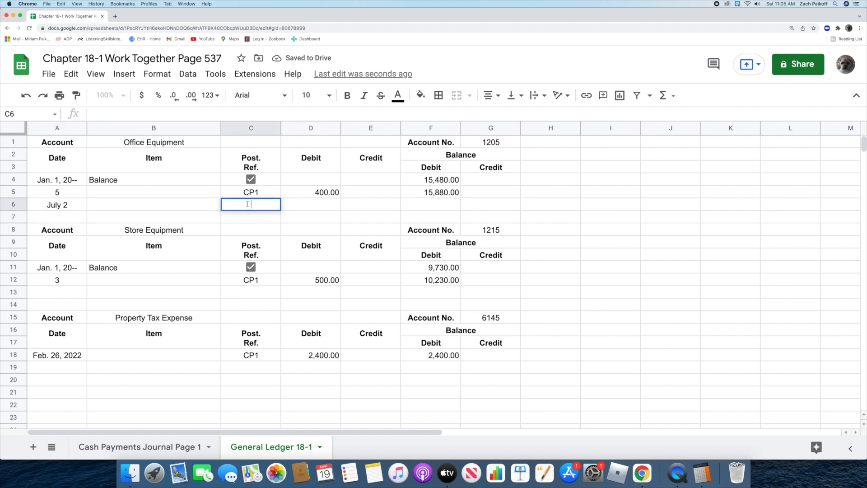
type("CP1")
key("Return")
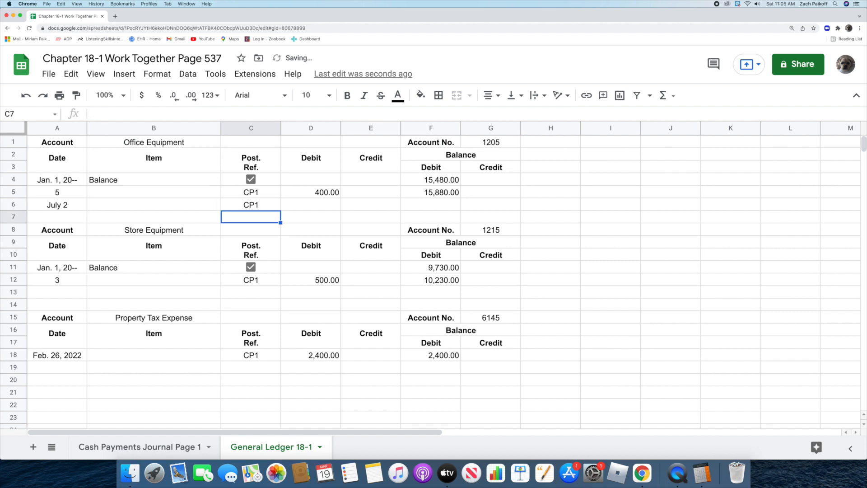
double_click(311, 205)
type("260")
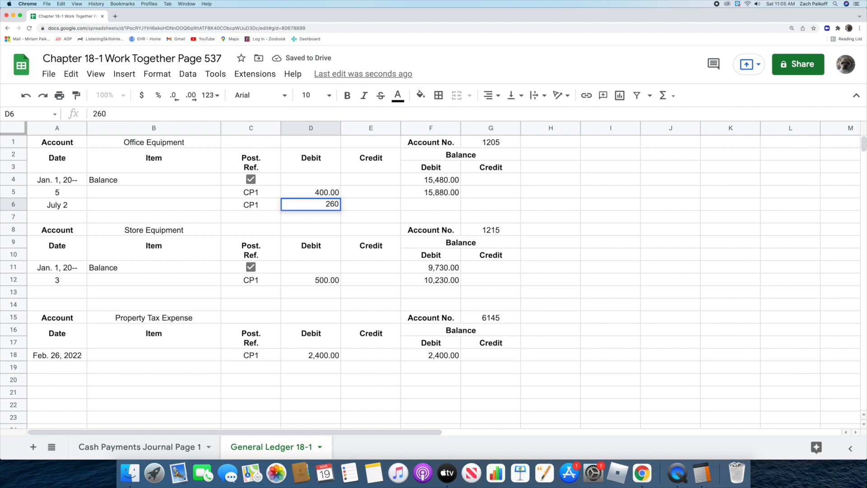
key("Return")
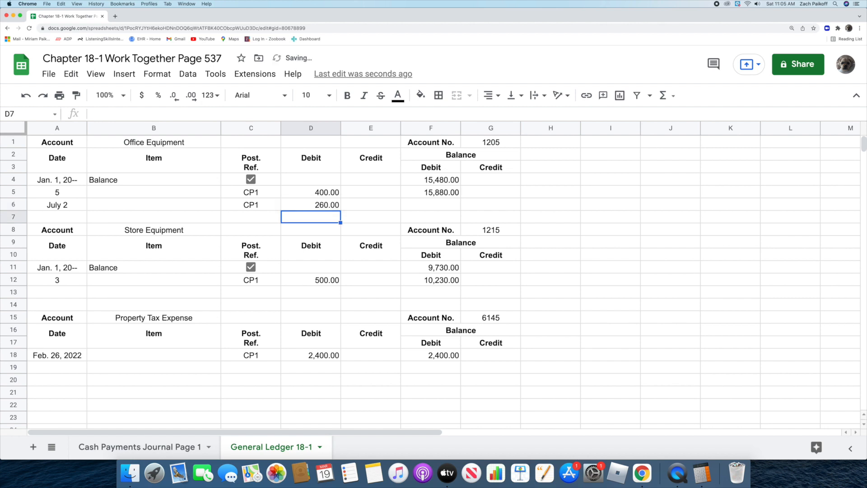
Step: Calculate the new Office Equipment debit balance in cell F6 with the formula =F5+D6
double_click(423, 206)
type("=")
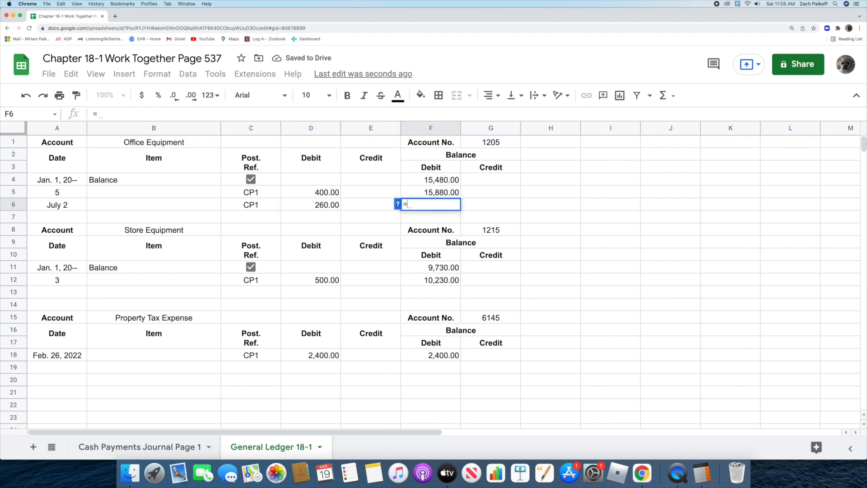
left_click(415, 196)
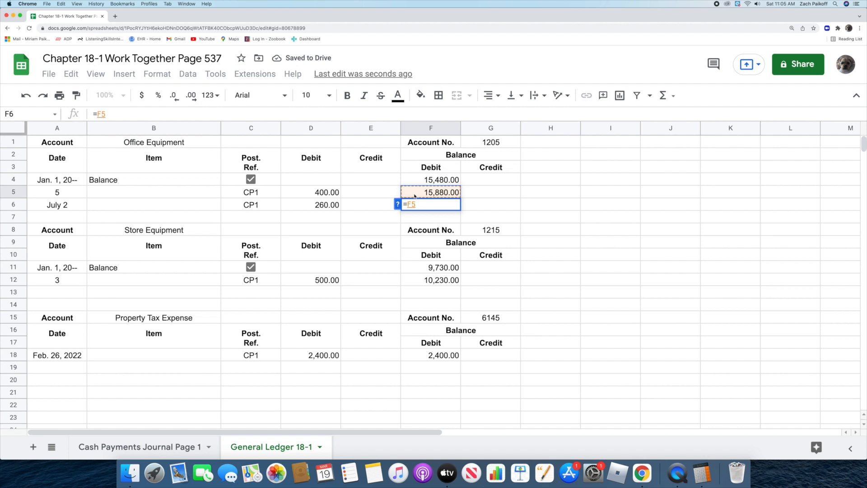
type("+")
left_click(307, 204)
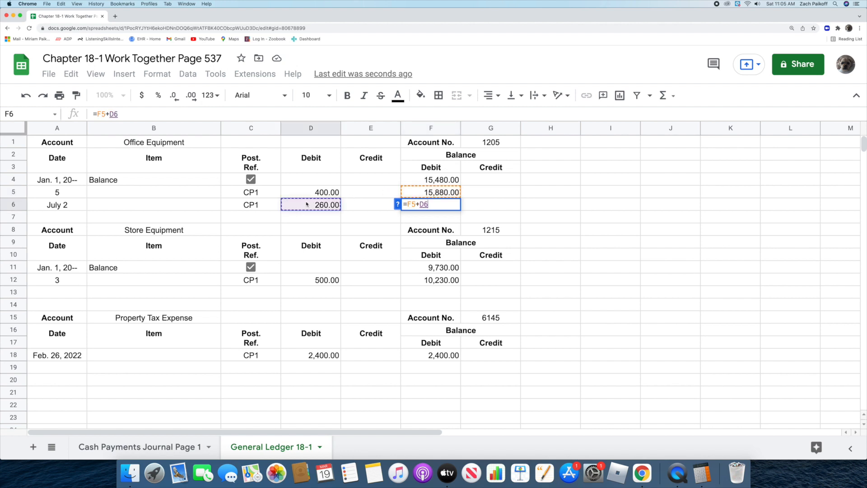
key("Return")
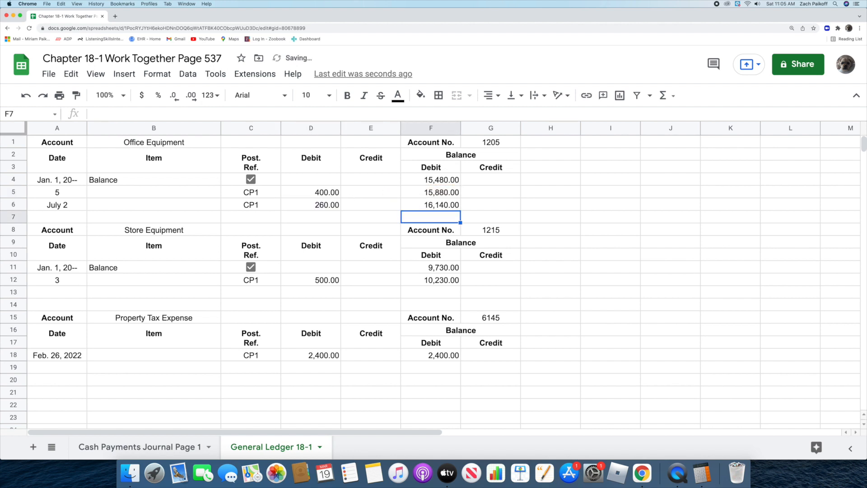
Step: Return to the cash payments journal and enter 1205 as the Post. Ref. of the July 2 Office Equipment entry
left_click(177, 445)
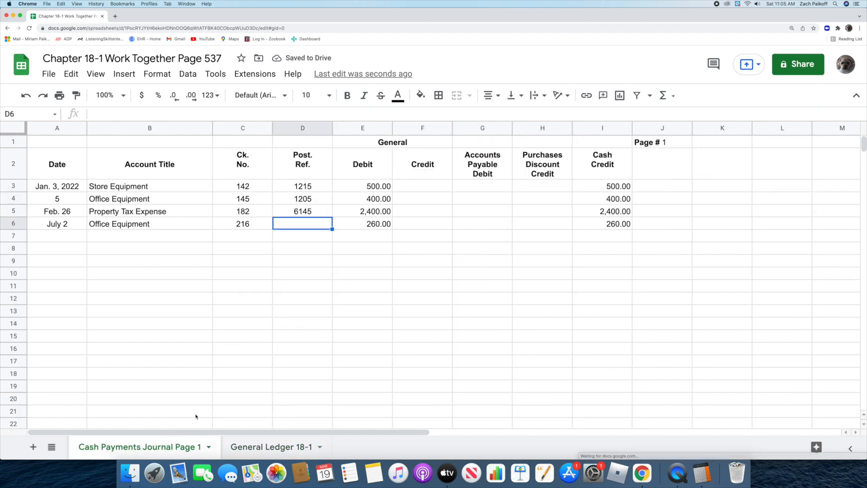
double_click(295, 222)
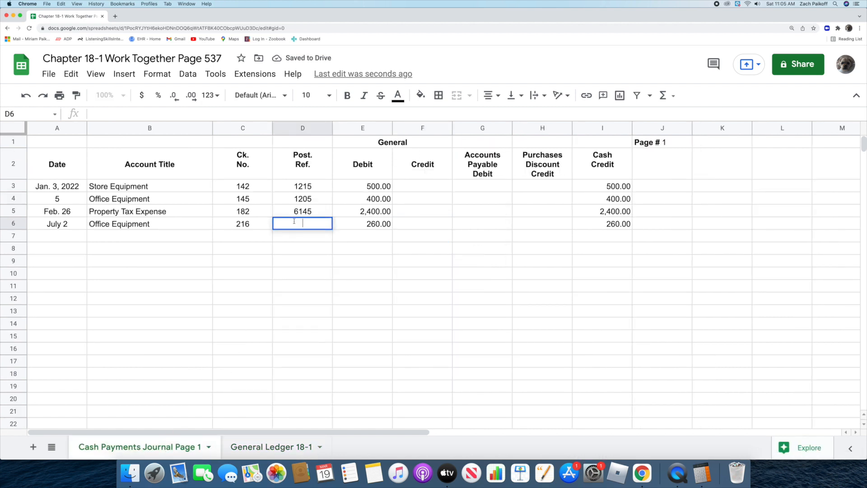
type("1205")
key("Return")
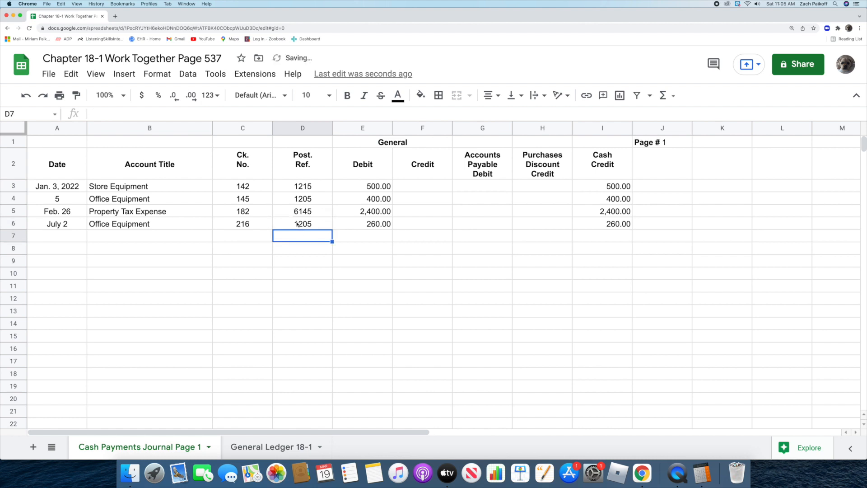
left_click(786, 228)
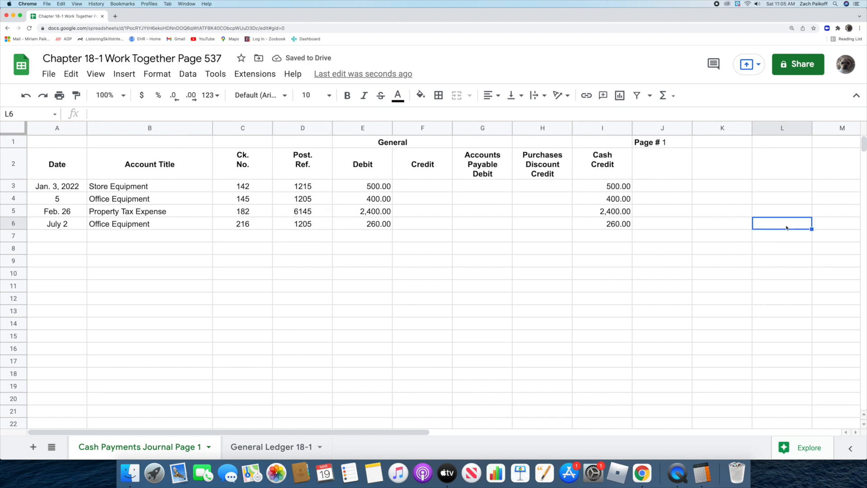